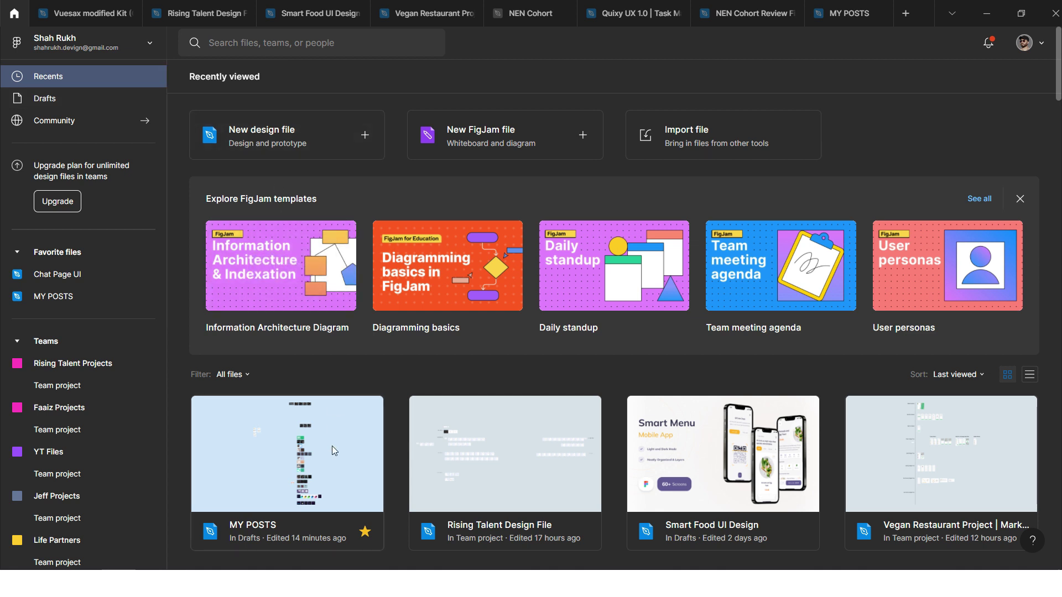
Open the MY POSTS file from the Recents page into the editor
{"action": "scroll", "coordinate": [331, 446], "scroll_direction": "down", "scroll_amount": 2}
{"action": "scroll", "coordinate": [312, 414], "scroll_direction": "up", "scroll_amount": 1}
{"action": "scroll", "coordinate": [427, 366], "scroll_direction": "up", "scroll_amount": 1}
{"action": "left_click", "coordinate": [844, 13]}
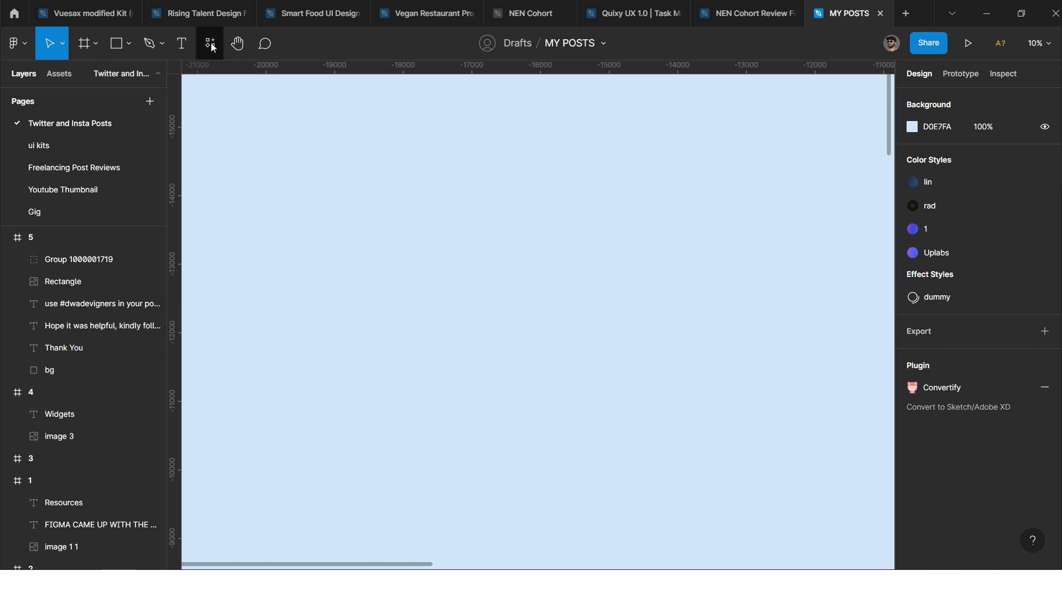
Drag the 24×24 add-square component from Recent components onto the canvas, then deselect it
{"action": "left_click", "coordinate": [211, 44]}
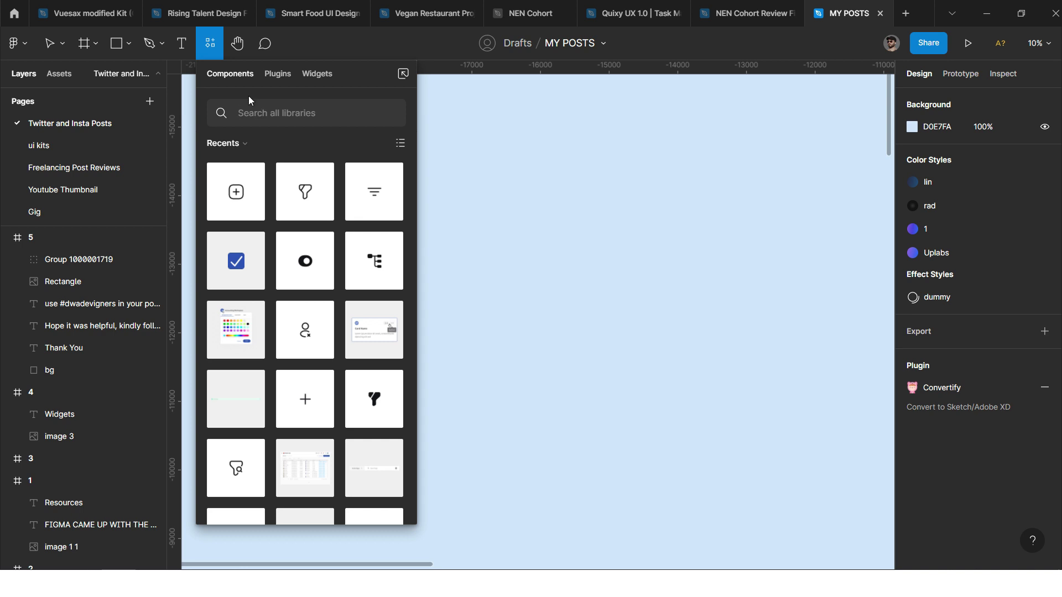
{"action": "left_click", "coordinate": [239, 144]}
{"action": "left_click", "coordinate": [243, 143]}
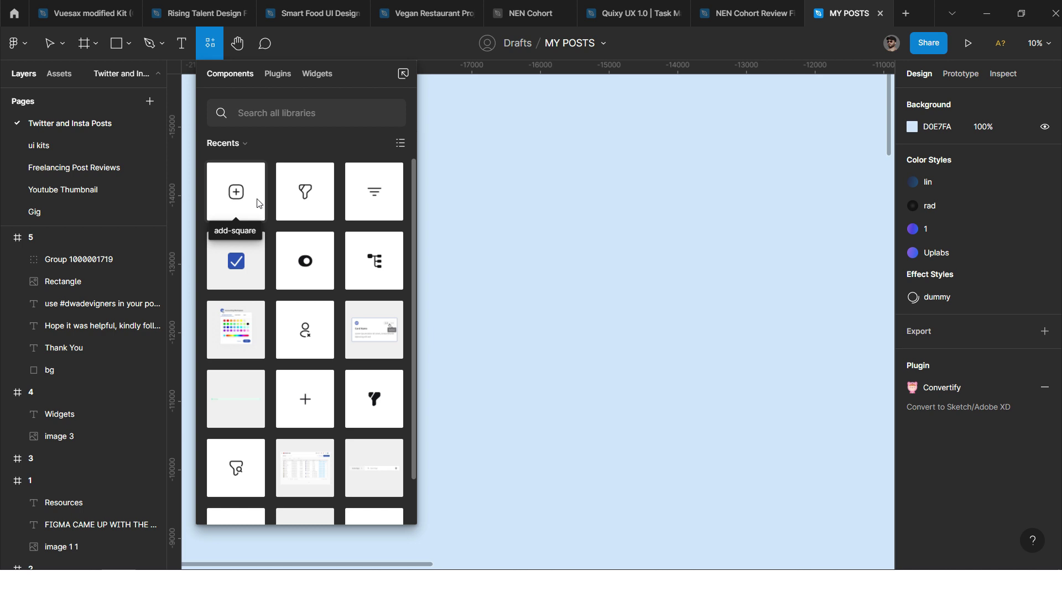
{"action": "left_click_drag", "start_coordinate": [257, 203], "coordinate": [496, 211]}
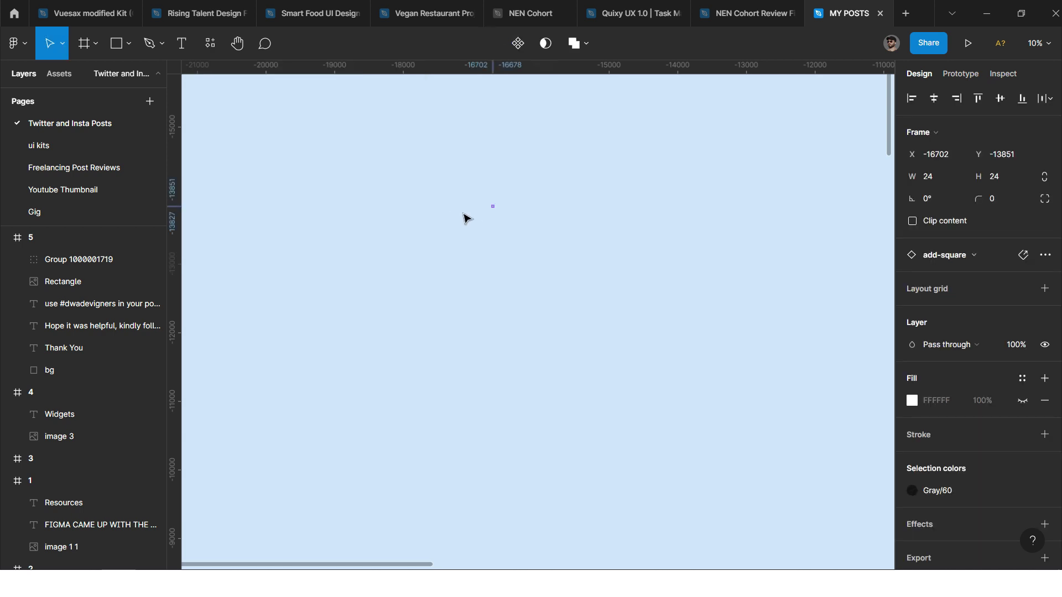
{"action": "scroll", "coordinate": [492, 211], "scroll_direction": "up", "scroll_amount": 15}
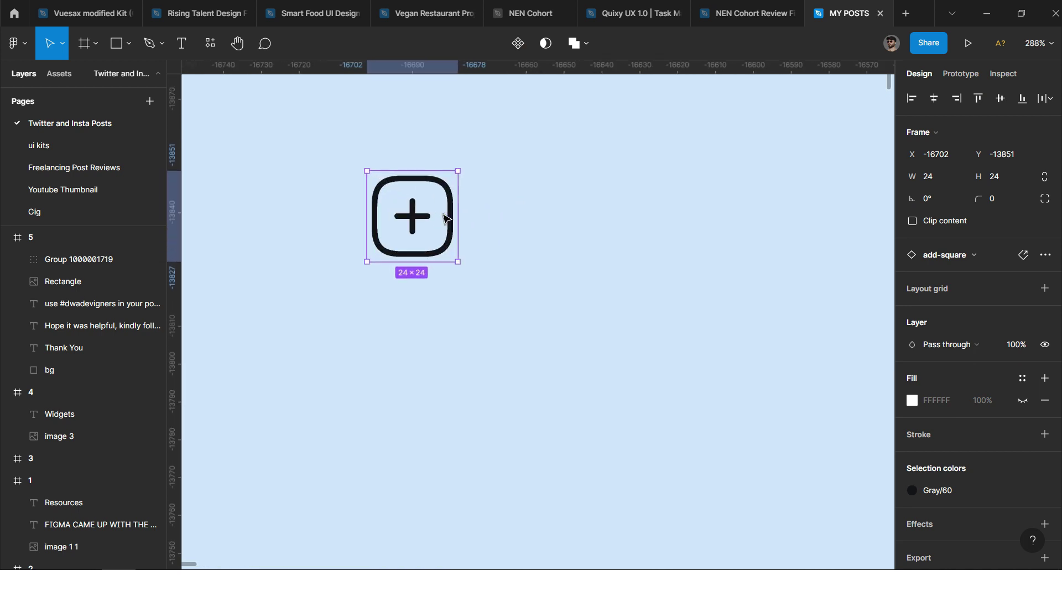
{"action": "scroll", "coordinate": [447, 218], "scroll_direction": "down", "scroll_amount": 2}
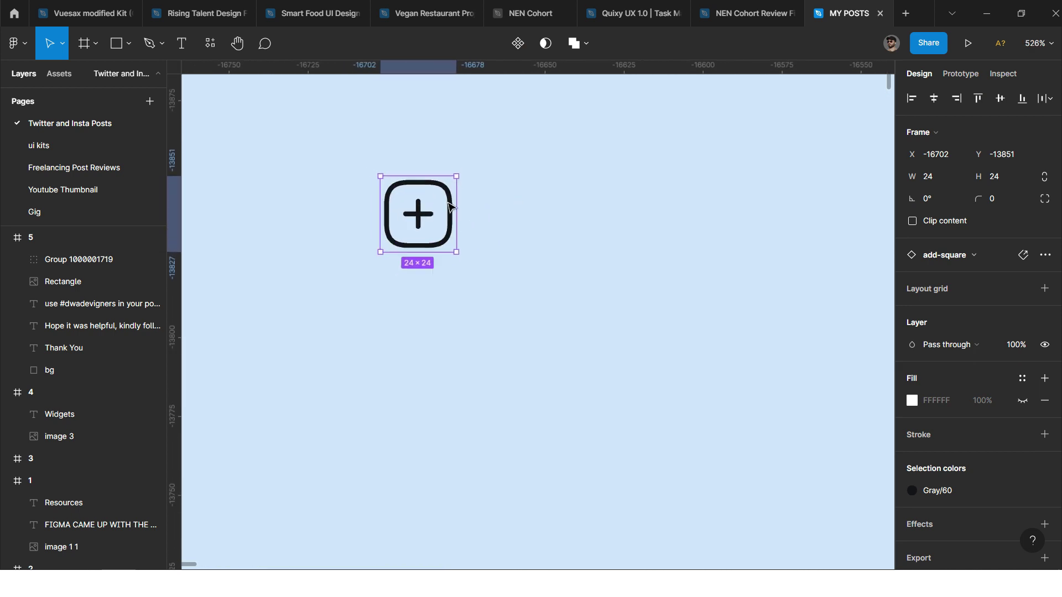
{"action": "left_click", "coordinate": [463, 203]}
{"action": "scroll", "coordinate": [459, 202], "scroll_direction": "down", "scroll_amount": 5}
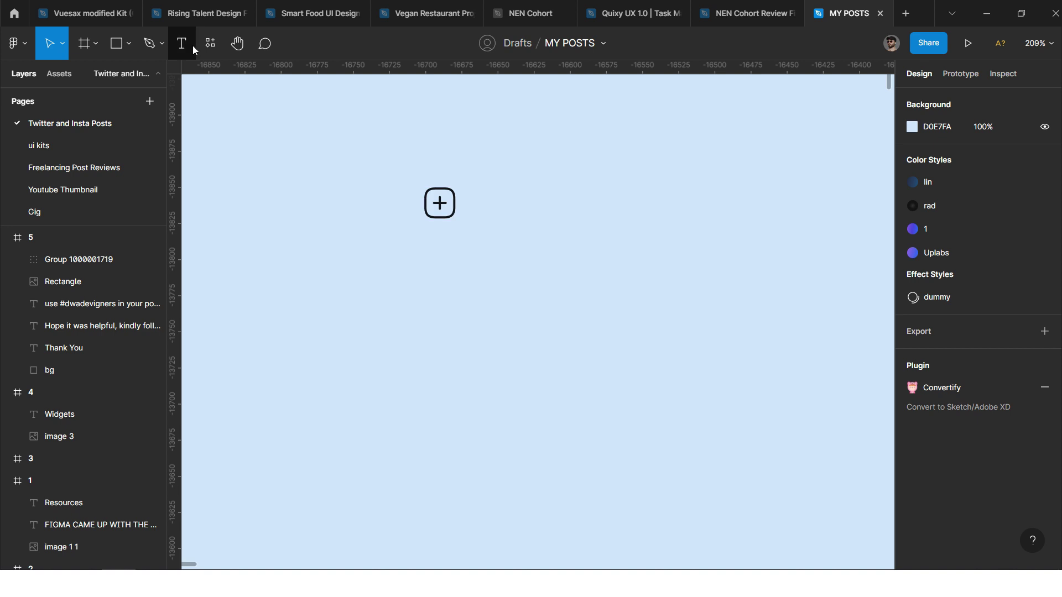
{"action": "left_click", "coordinate": [207, 47]}
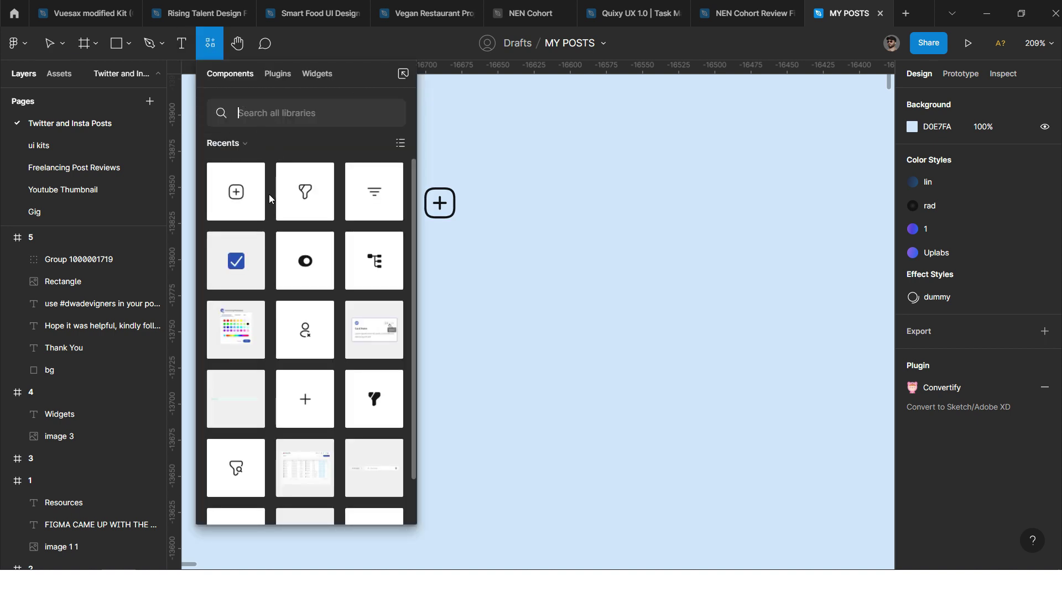
Switch the Resources component list to this file's local components
{"action": "scroll", "coordinate": [269, 194], "scroll_direction": "down", "scroll_amount": 2}
{"action": "scroll", "coordinate": [293, 177], "scroll_direction": "up", "scroll_amount": 2}
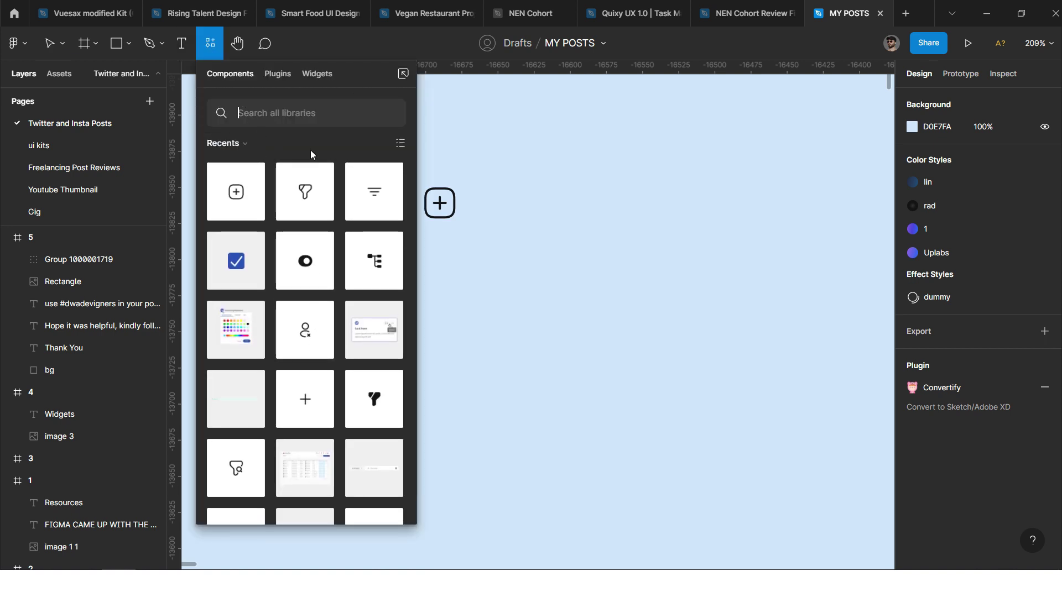
{"action": "left_click", "coordinate": [247, 144]}
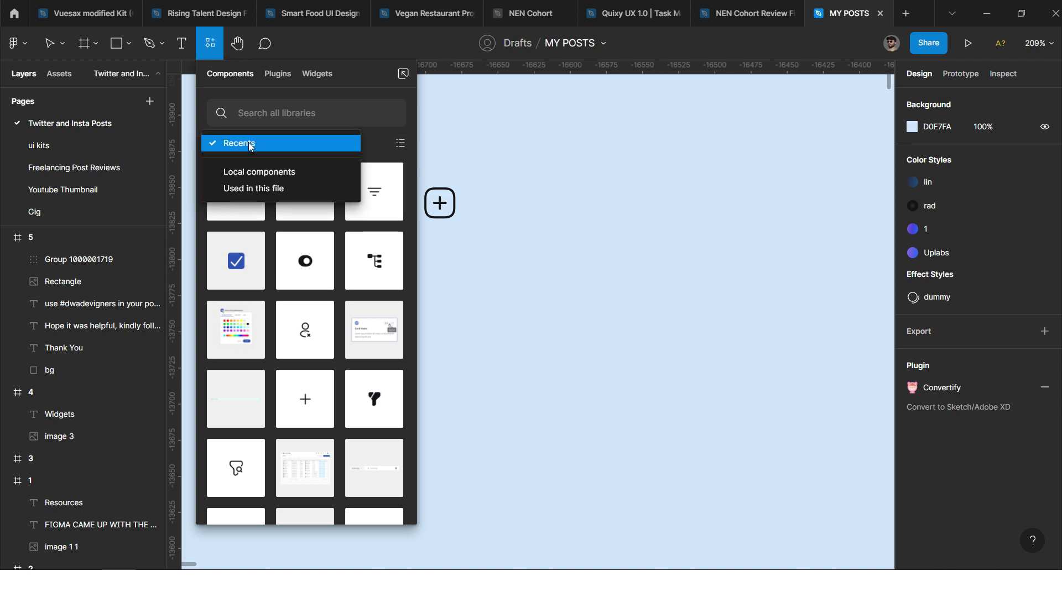
{"action": "left_click", "coordinate": [258, 190]}
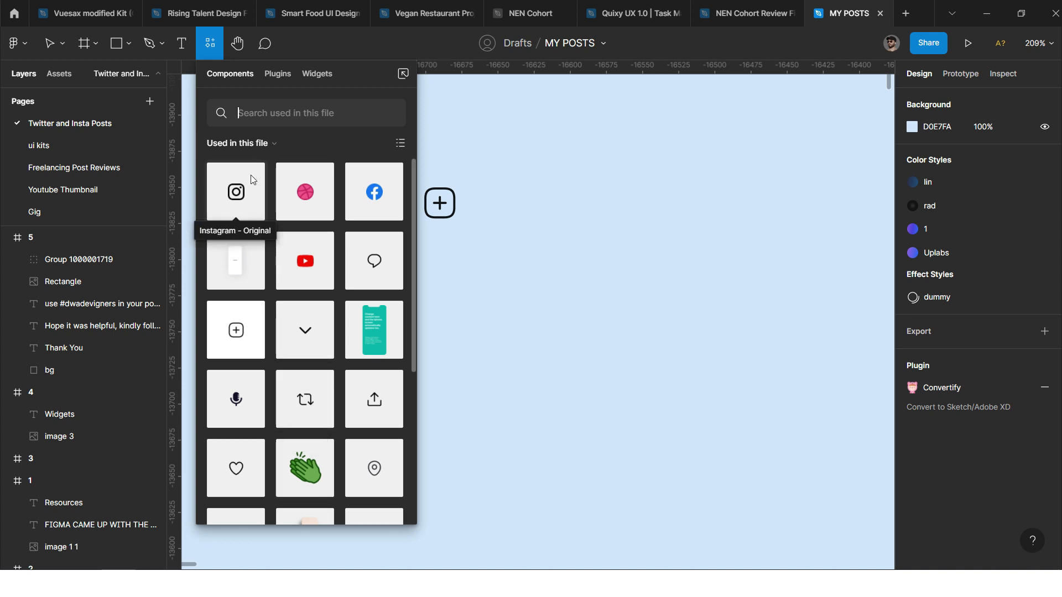
{"action": "left_click", "coordinate": [250, 145]}
{"action": "left_click", "coordinate": [250, 126]}
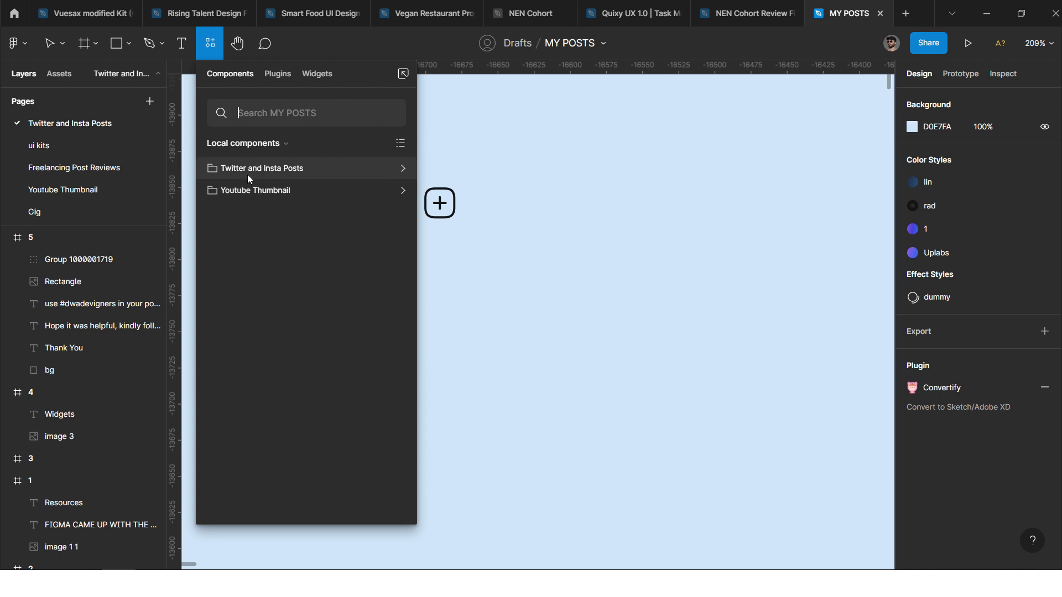
Drag YouTube - Original from Twitter and Insta Posts > 1 onto the canvas below the add-square icon
{"action": "left_click", "coordinate": [259, 172]}
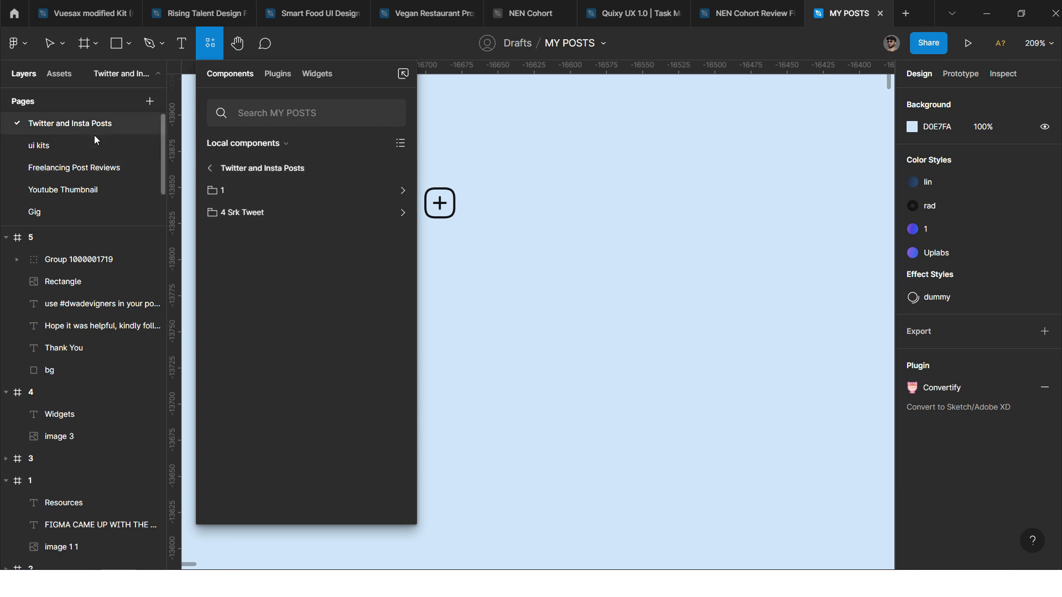
{"action": "left_click", "coordinate": [304, 190]}
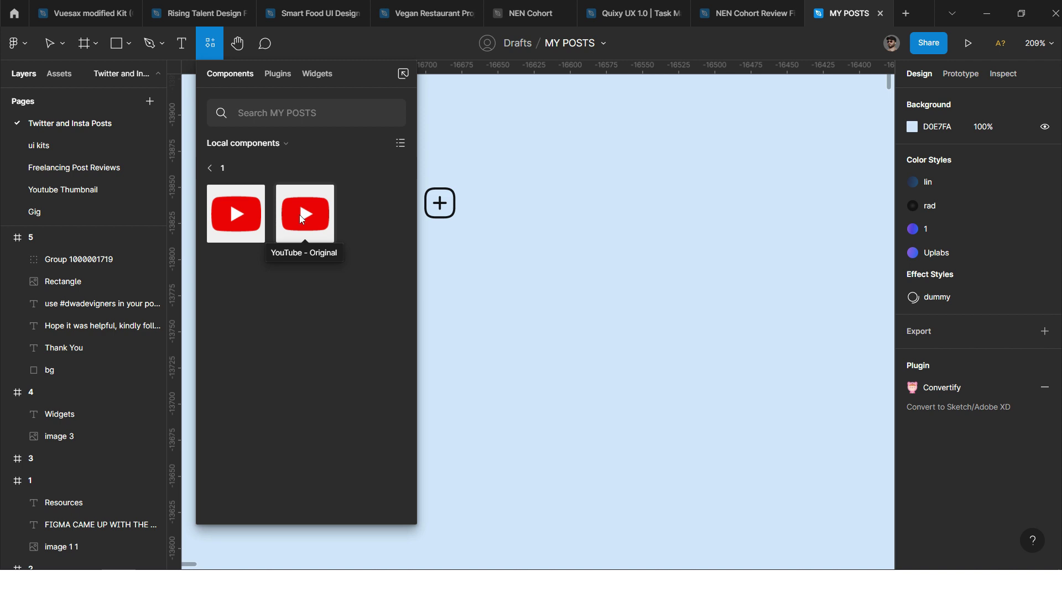
{"action": "left_click_drag", "start_coordinate": [306, 219], "coordinate": [509, 284]}
{"action": "key", "text": "Escape"}
{"action": "scroll", "coordinate": [436, 279], "scroll_direction": "down", "scroll_amount": 1}
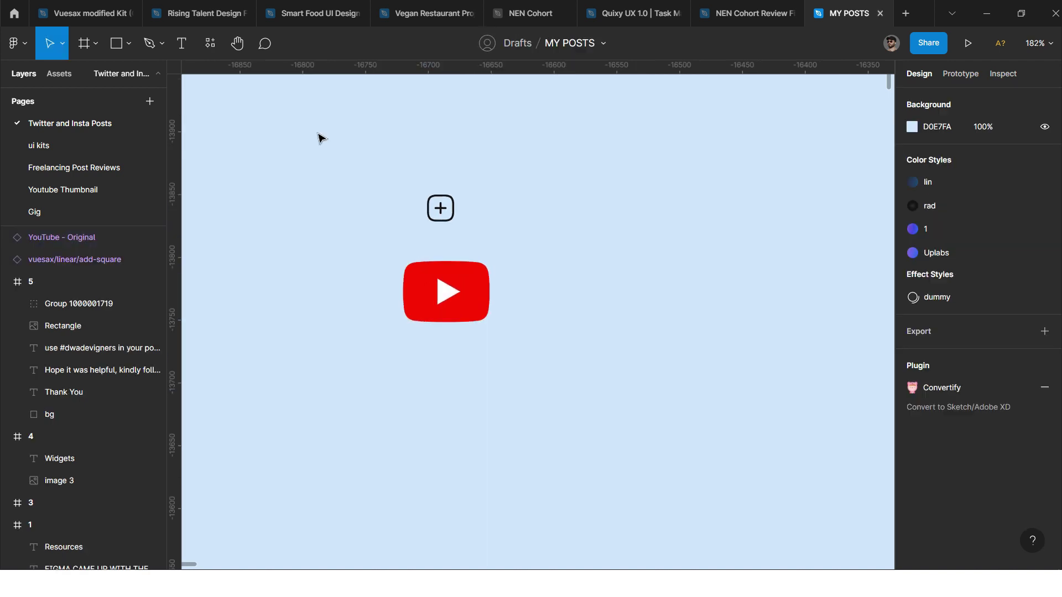
Browse the Plugins list in Resources, switching the filter from Recents to Installed
{"action": "left_click", "coordinate": [208, 47]}
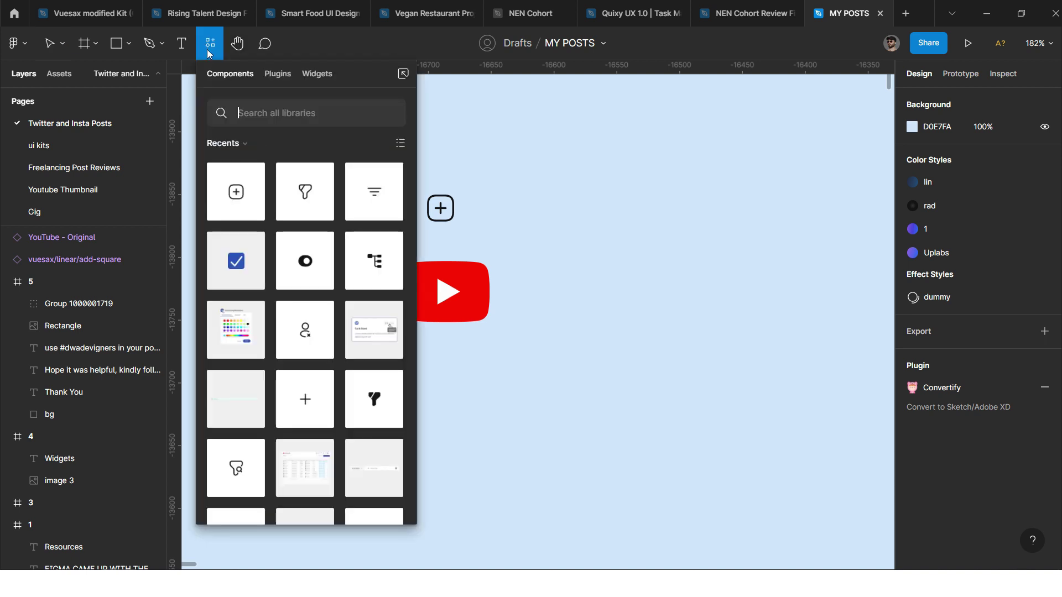
{"action": "left_click", "coordinate": [281, 78]}
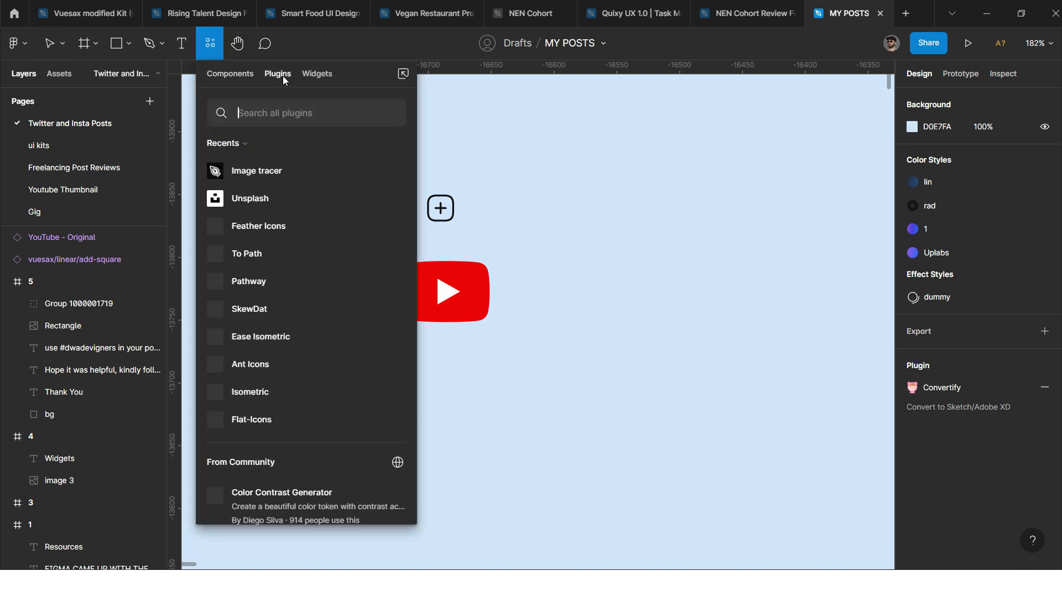
{"action": "left_click", "coordinate": [245, 139]}
{"action": "left_click", "coordinate": [246, 144]}
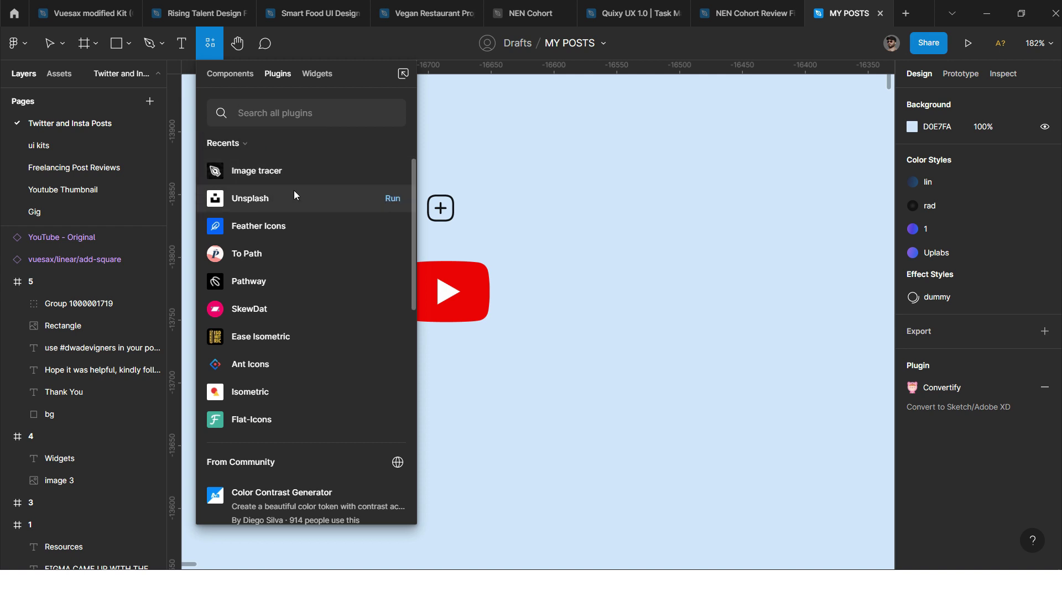
{"action": "left_click", "coordinate": [239, 145]}
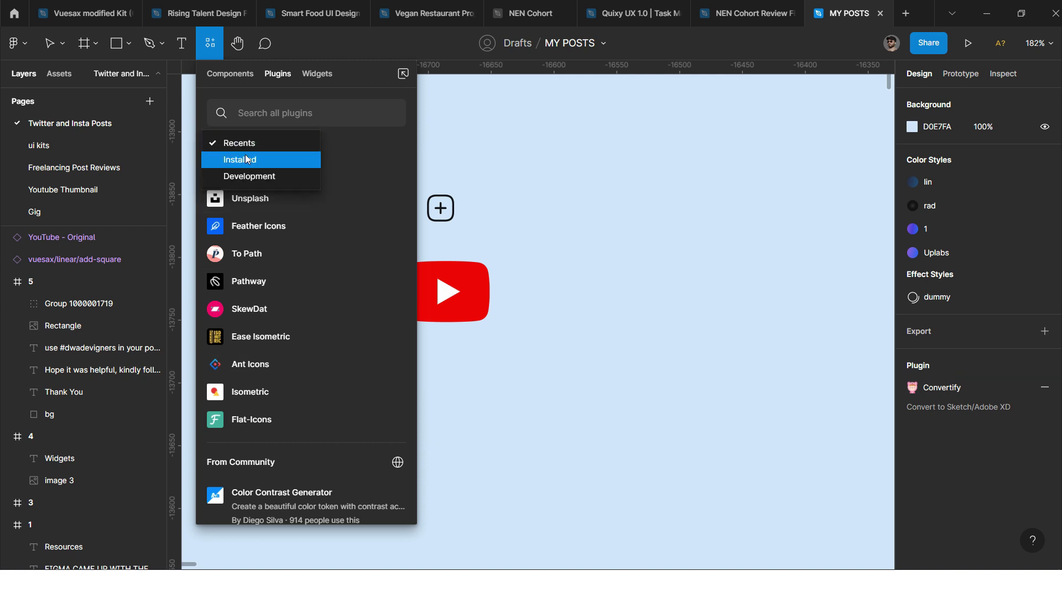
{"action": "left_click", "coordinate": [246, 159]}
{"action": "scroll", "coordinate": [260, 332], "scroll_direction": "down", "scroll_amount": 8}
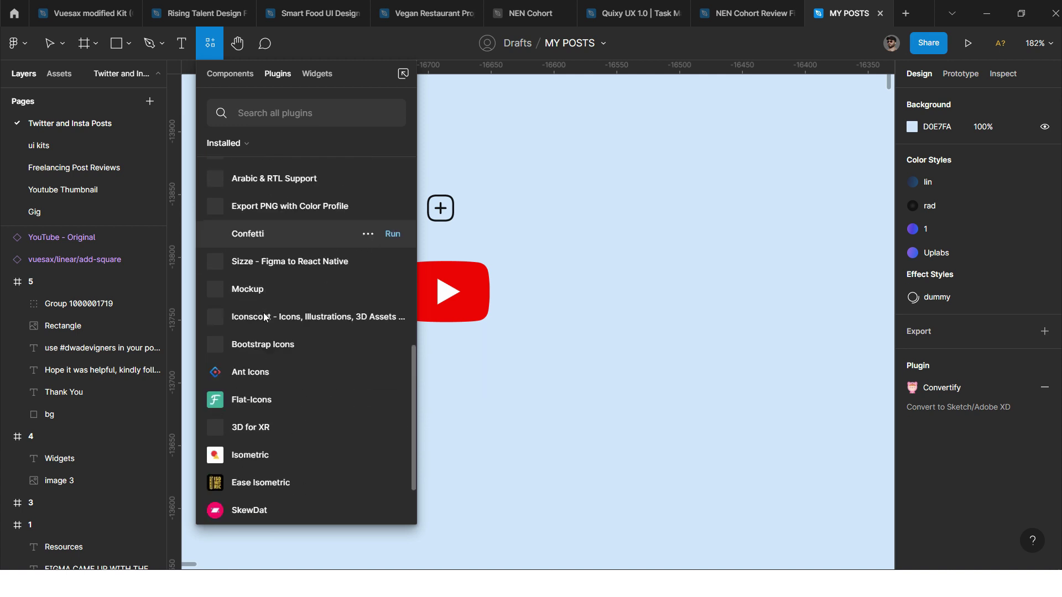
{"action": "scroll", "coordinate": [264, 317], "scroll_direction": "down", "scroll_amount": 2}
{"action": "scroll", "coordinate": [264, 313], "scroll_direction": "up", "scroll_amount": 8}
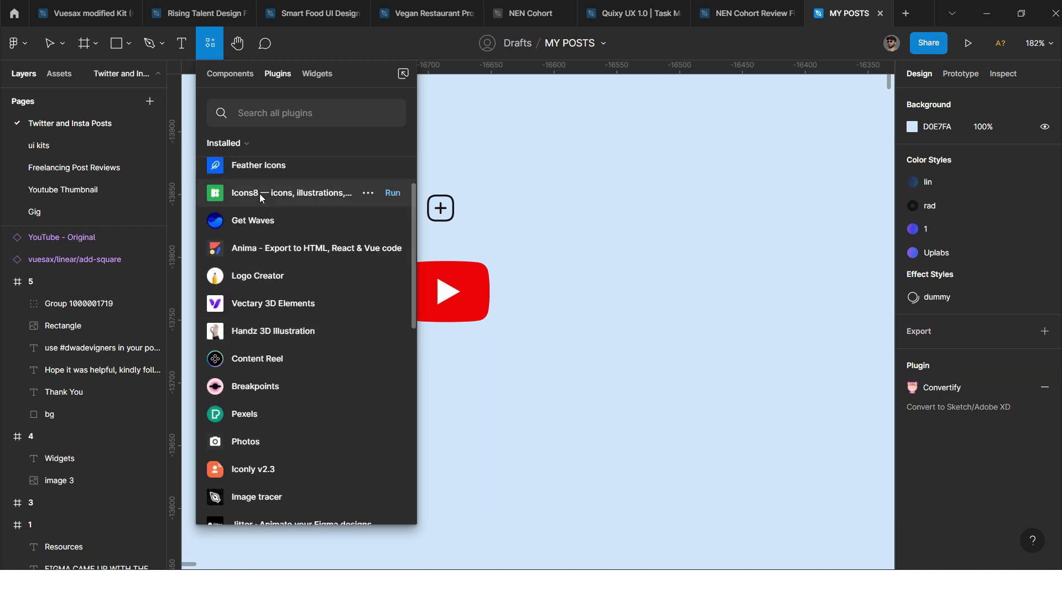
{"action": "scroll", "coordinate": [257, 183], "scroll_direction": "up", "scroll_amount": 2}
Look over the Development plugins list and its create-plugin options
{"action": "left_click", "coordinate": [244, 145]}
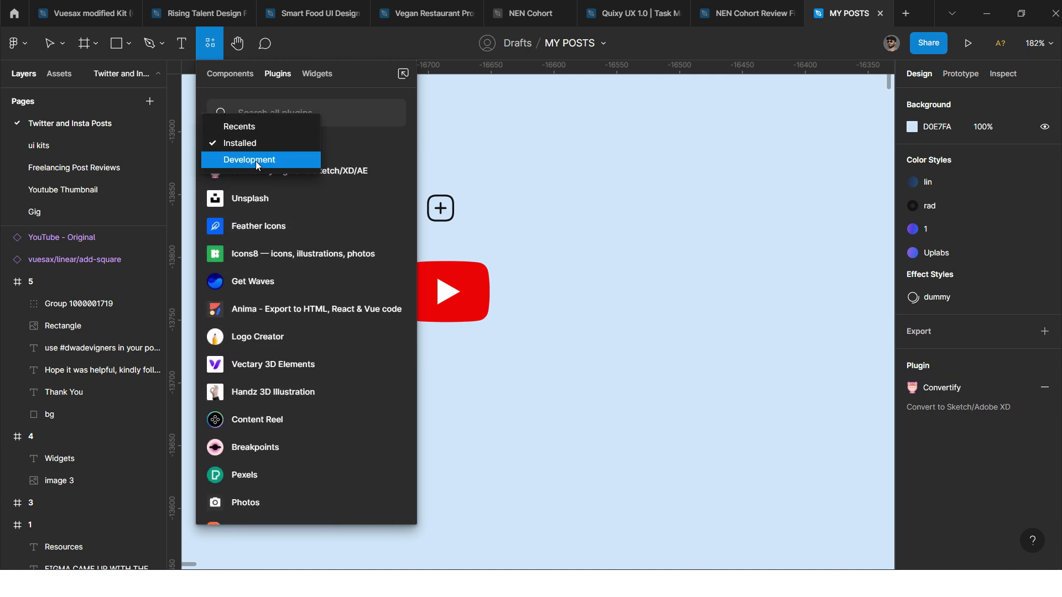
{"action": "left_click", "coordinate": [255, 161]}
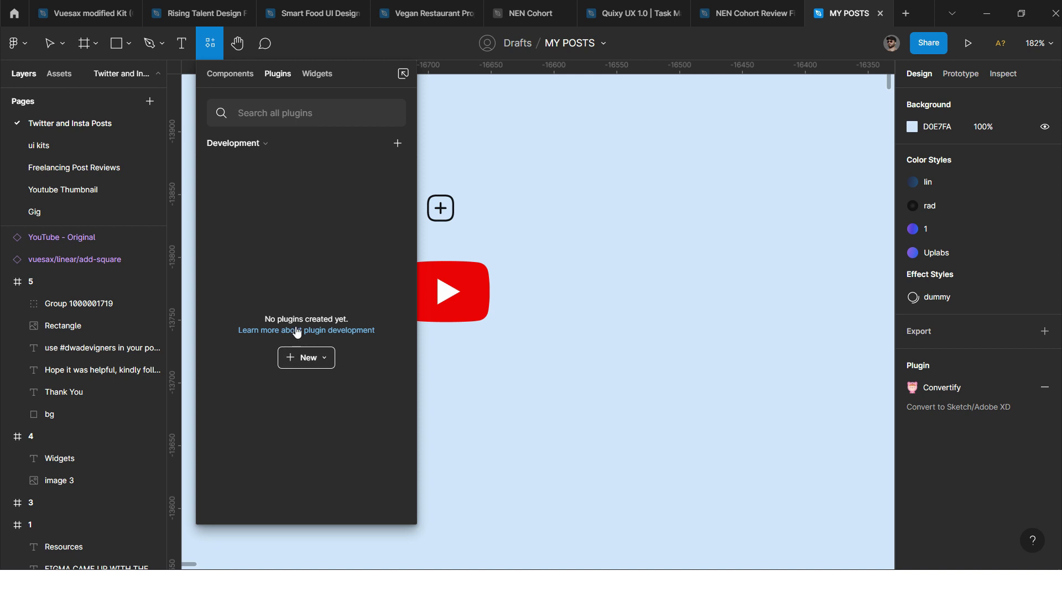
{"action": "left_click", "coordinate": [270, 145]}
{"action": "left_click", "coordinate": [270, 145]}
{"action": "left_click", "coordinate": [393, 146]}
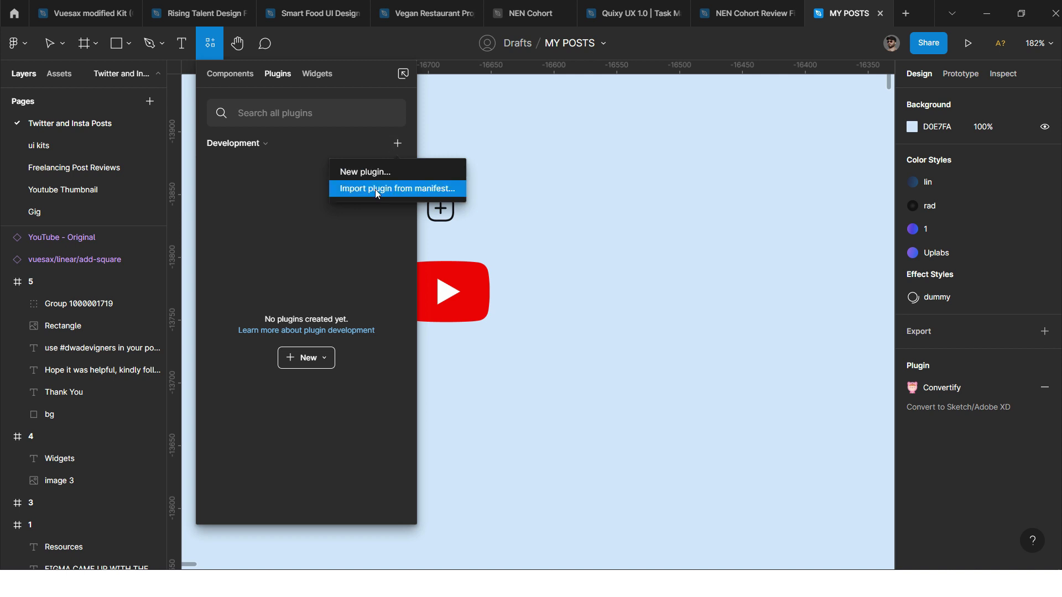
{"action": "left_click", "coordinate": [375, 189]}
{"action": "left_click", "coordinate": [397, 143]}
{"action": "left_click", "coordinate": [346, 205]}
Switch back to Installed plugins and show the Unsplash plugin's details
{"action": "left_click", "coordinate": [238, 143]}
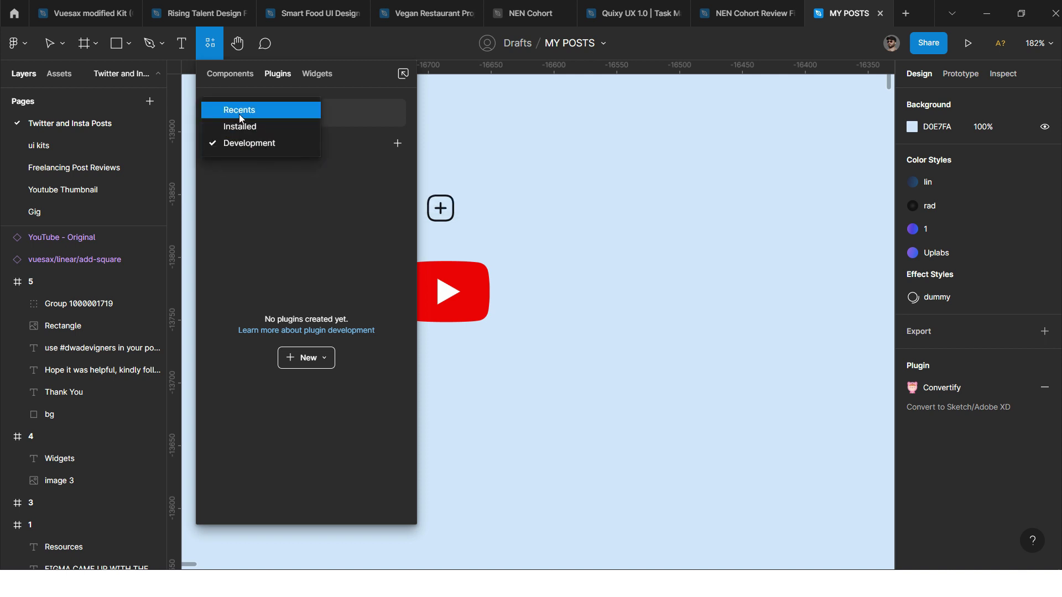
{"action": "left_click", "coordinate": [241, 127]}
{"action": "scroll", "coordinate": [274, 194], "scroll_direction": "down", "scroll_amount": 10}
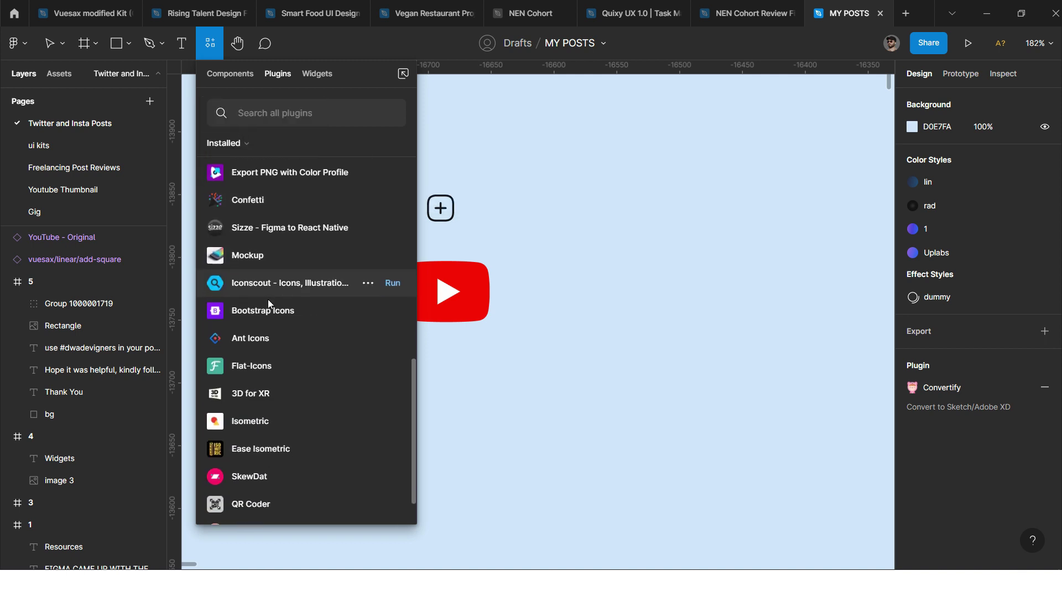
{"action": "scroll", "coordinate": [268, 299], "scroll_direction": "up", "scroll_amount": 5}
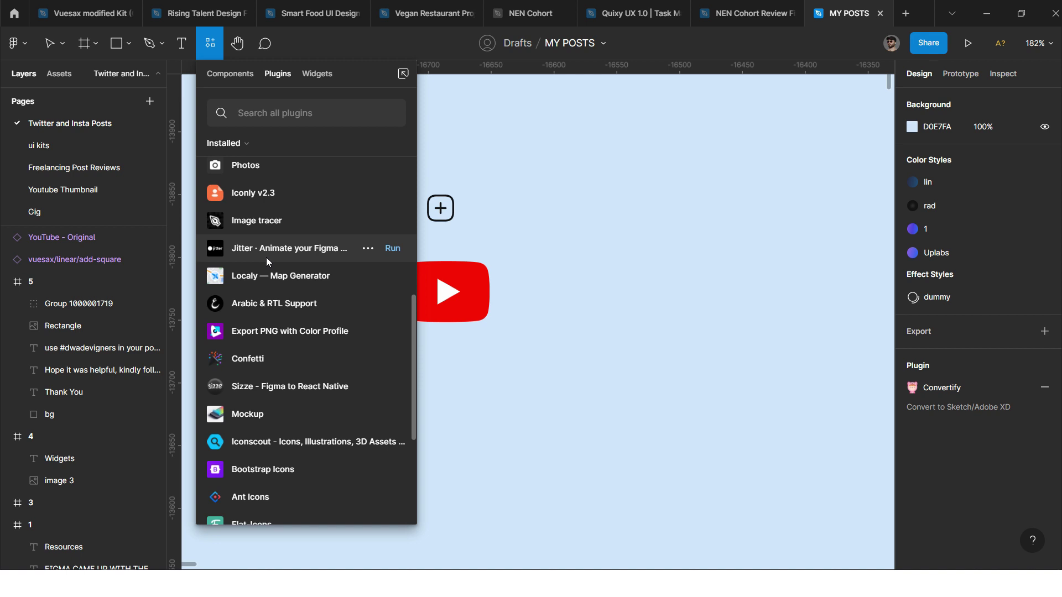
{"action": "scroll", "coordinate": [267, 257], "scroll_direction": "up", "scroll_amount": 5}
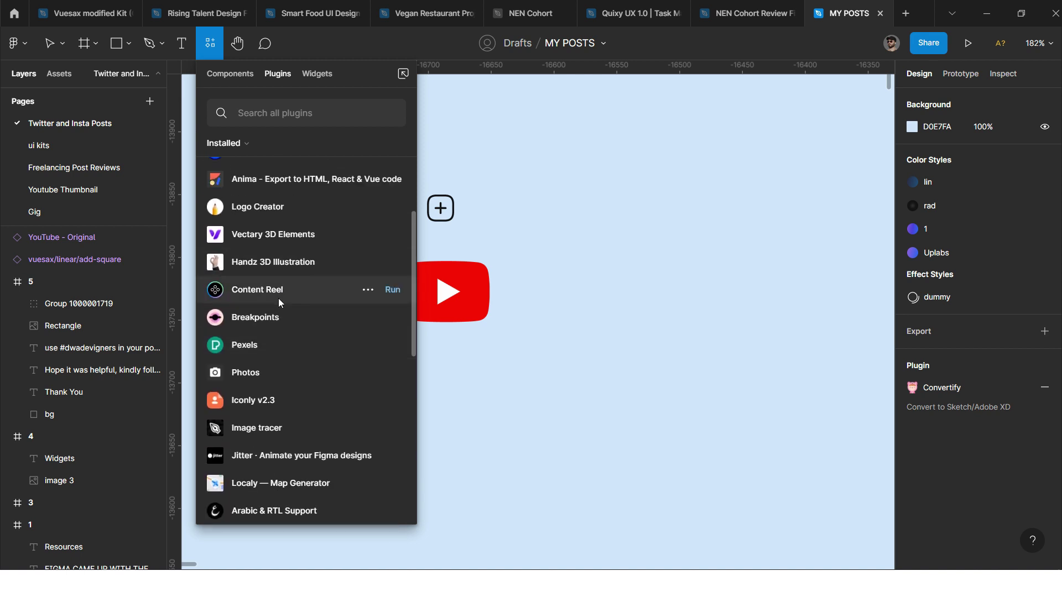
{"action": "scroll", "coordinate": [271, 282], "scroll_direction": "up", "scroll_amount": 3}
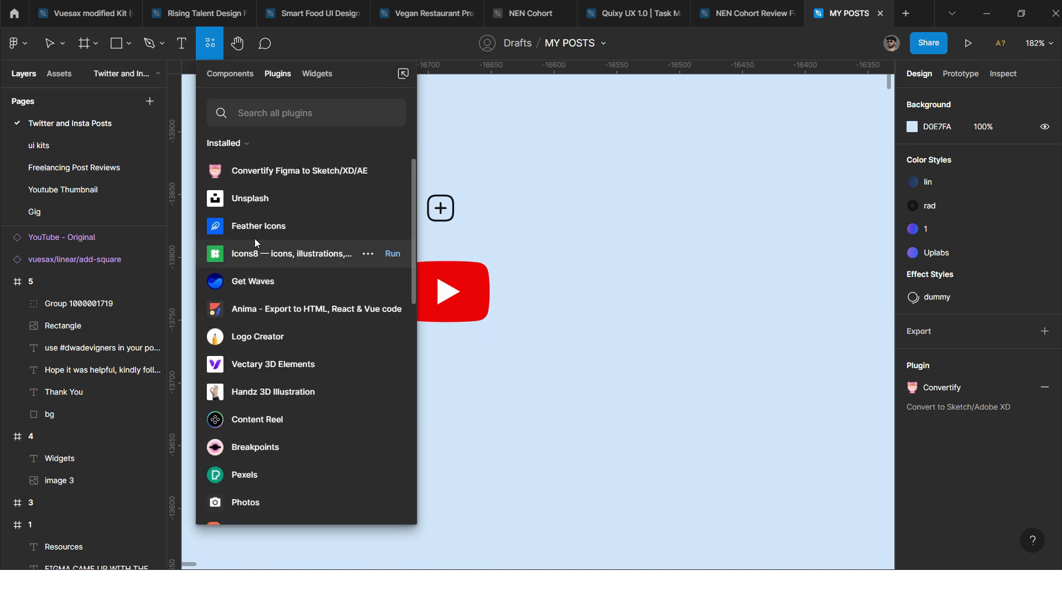
{"action": "left_click", "coordinate": [249, 212]}
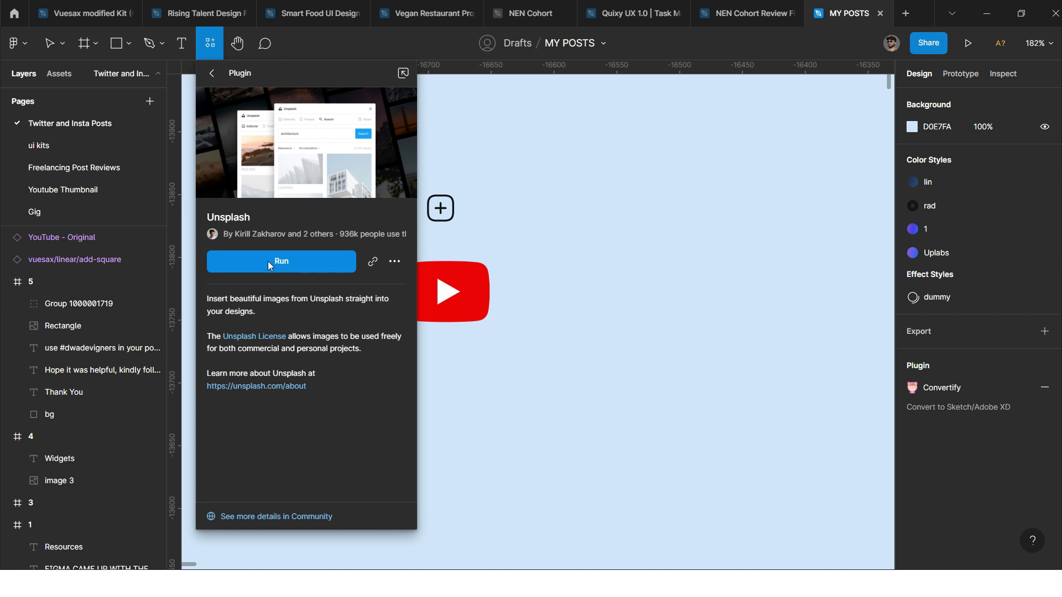
Run Unsplash, search 'abstract' and insert the blue and red abstract photo
{"action": "left_click", "coordinate": [269, 262]}
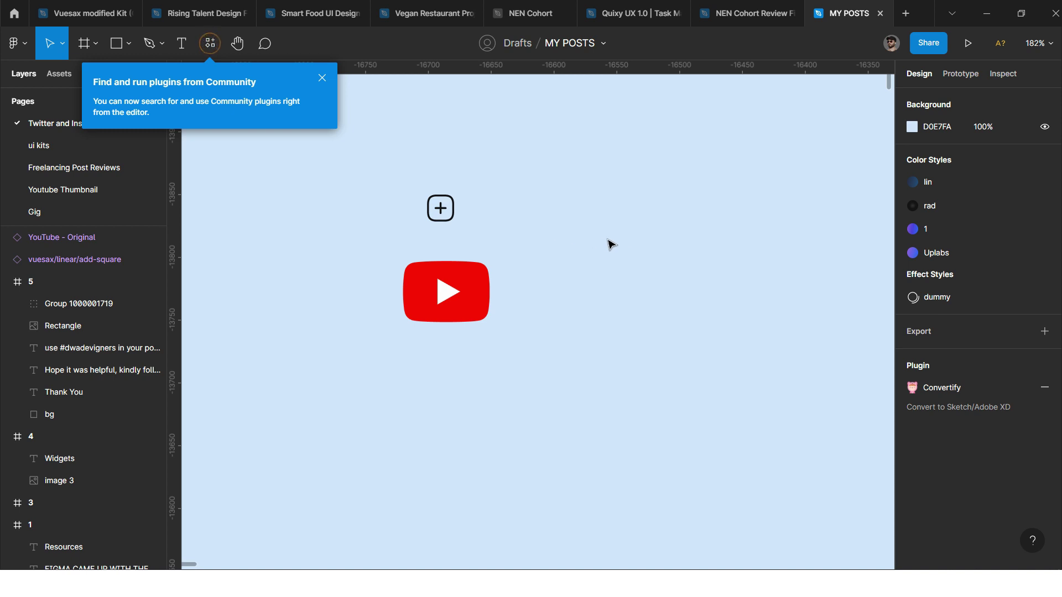
{"action": "scroll", "coordinate": [691, 271], "scroll_direction": "right", "scroll_amount": 5}
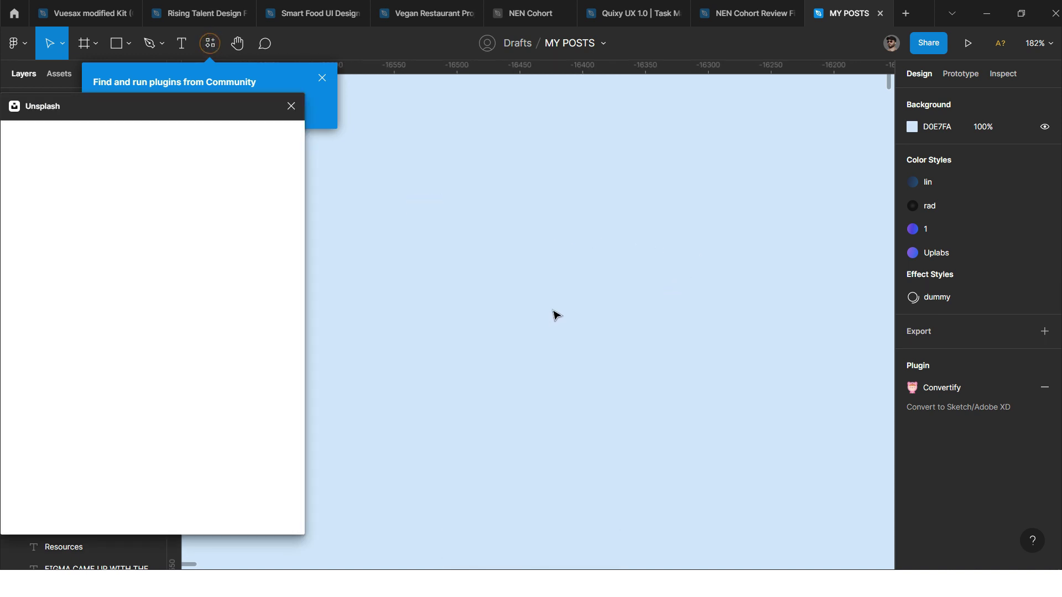
{"action": "left_click", "coordinate": [143, 171]}
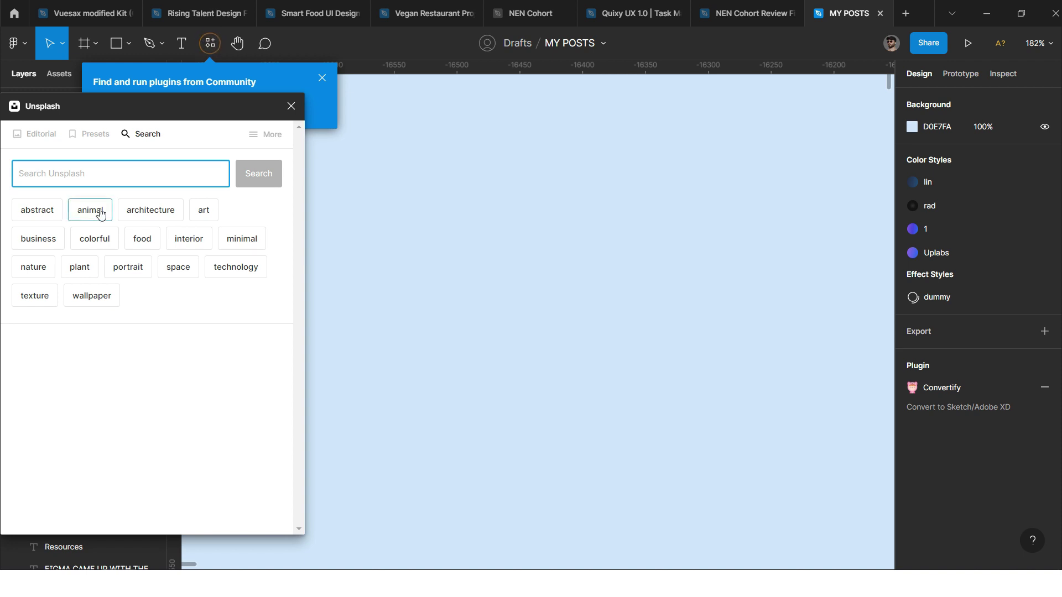
{"action": "left_click", "coordinate": [47, 212]}
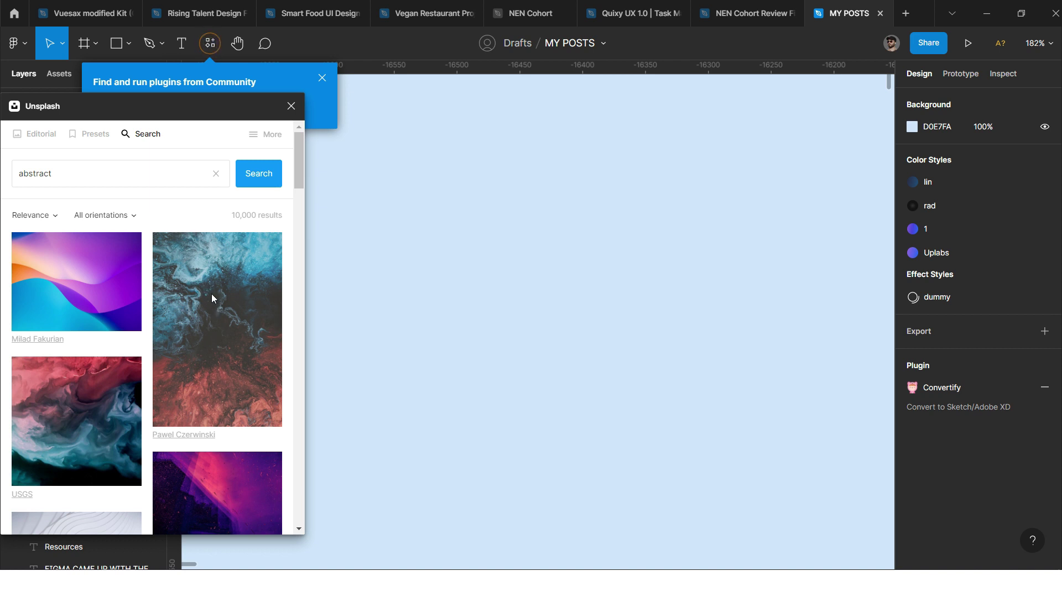
{"action": "left_click", "coordinate": [214, 292]}
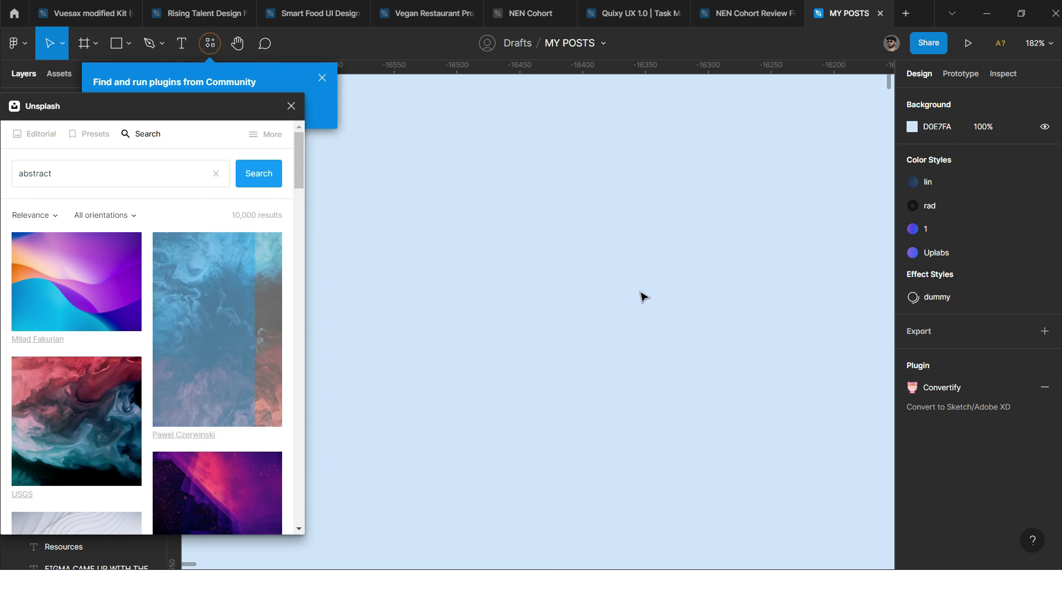
Resize the abstract image to 262×393 beside the YouTube logo and close the plugin
{"action": "scroll", "coordinate": [587, 271], "scroll_direction": "down", "scroll_amount": 3}
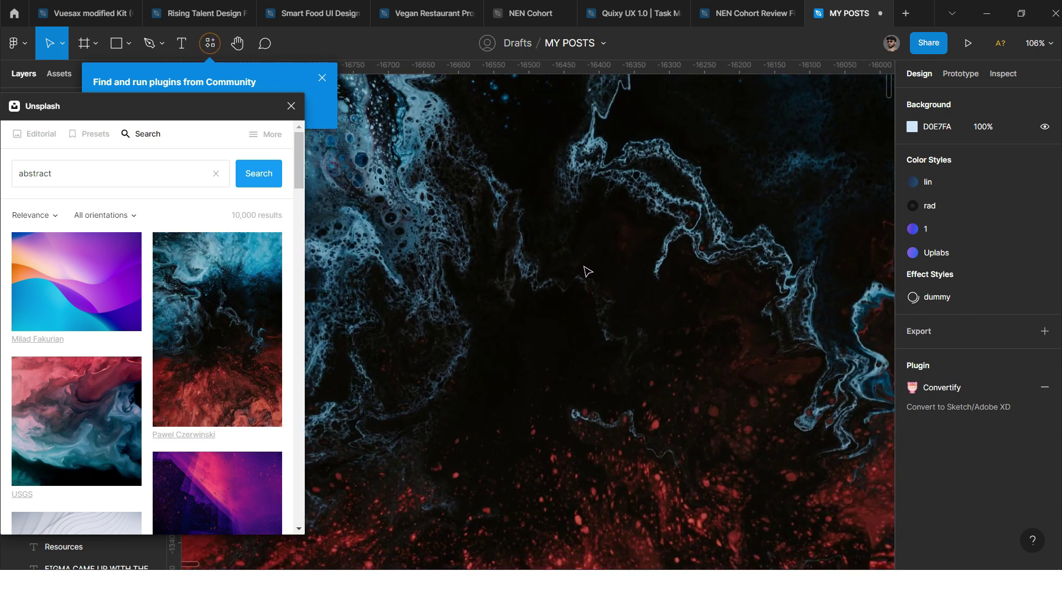
{"action": "scroll", "coordinate": [587, 271], "scroll_direction": "down", "scroll_amount": 5}
{"action": "left_click", "coordinate": [581, 266]}
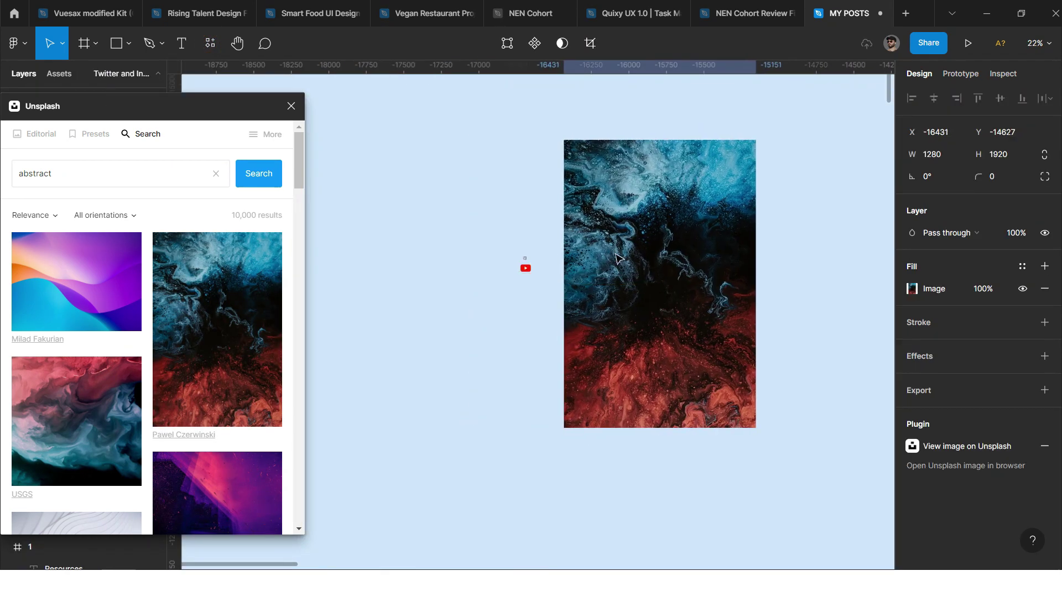
{"action": "left_click_drag", "start_coordinate": [618, 258], "coordinate": [618, 269]}
{"action": "left_click_drag", "start_coordinate": [756, 149], "coordinate": [680, 266]}
{"action": "left_click_drag", "start_coordinate": [661, 302], "coordinate": [557, 279]}
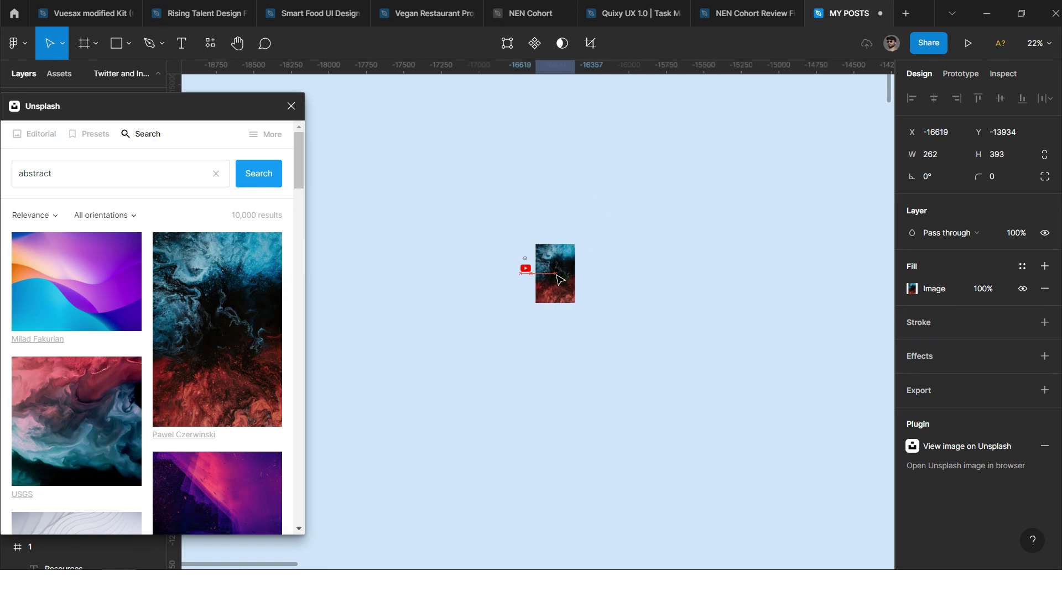
{"action": "scroll", "coordinate": [557, 280], "scroll_direction": "up", "scroll_amount": 5}
{"action": "left_click", "coordinate": [290, 105]}
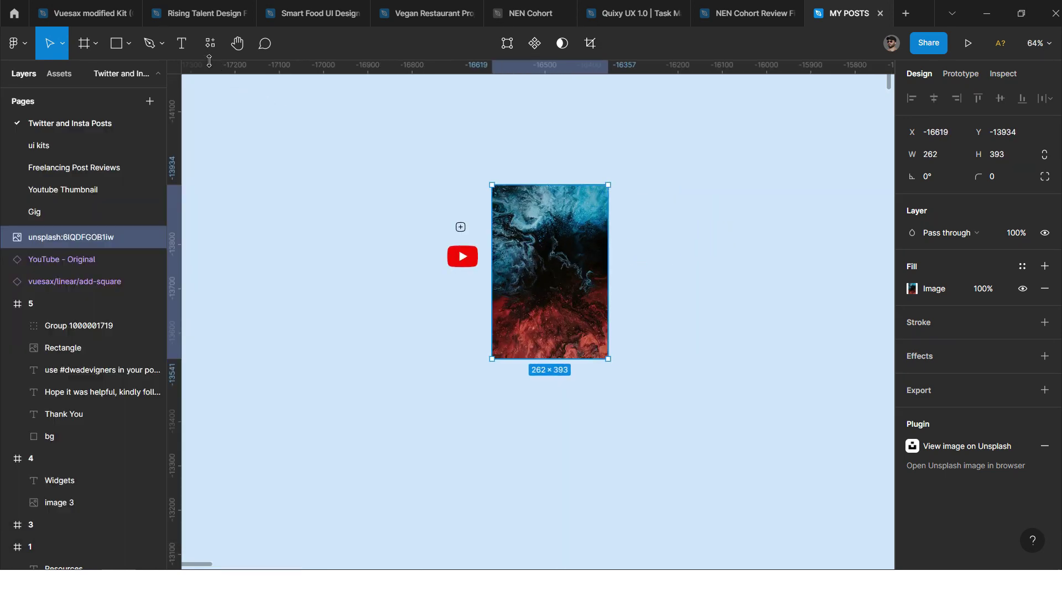
Set the plugin list to Recents, then go to the Home file browser's account switcher
{"action": "left_click", "coordinate": [210, 58]}
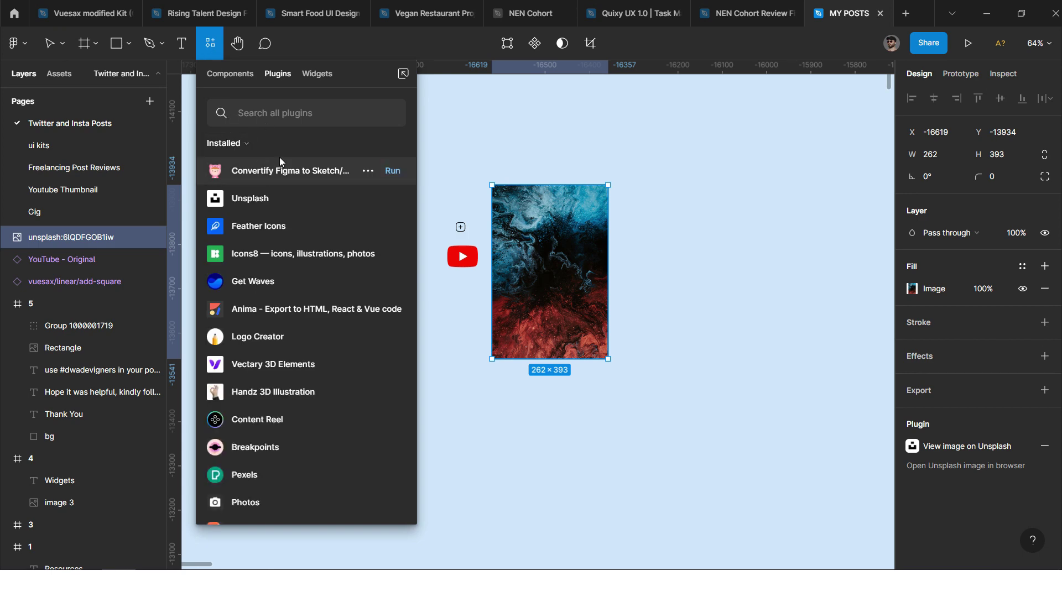
{"action": "scroll", "coordinate": [288, 266], "scroll_direction": "down", "scroll_amount": 10}
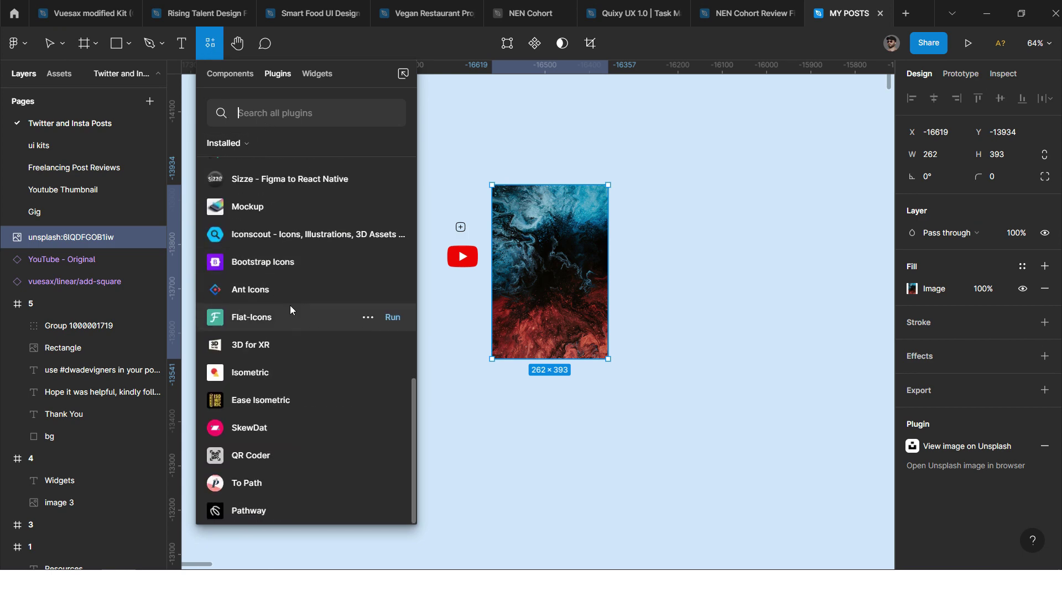
{"action": "scroll", "coordinate": [290, 279], "scroll_direction": "up", "scroll_amount": 10}
{"action": "left_click", "coordinate": [238, 142]}
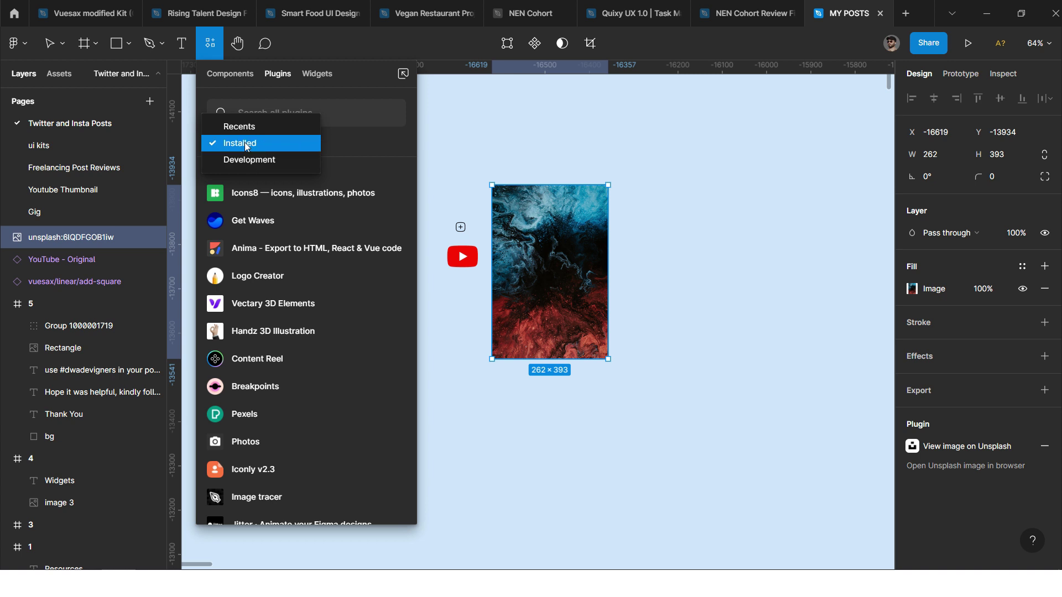
{"action": "left_click", "coordinate": [243, 126]}
{"action": "scroll", "coordinate": [271, 271], "scroll_direction": "down", "scroll_amount": 5}
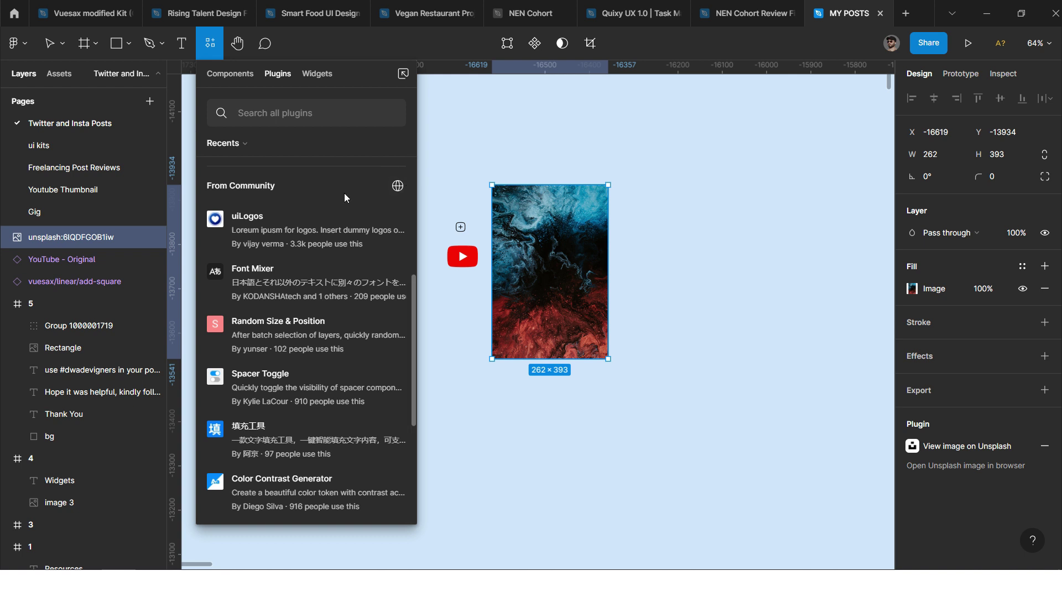
{"action": "scroll", "coordinate": [243, 277], "scroll_direction": "down", "scroll_amount": 1}
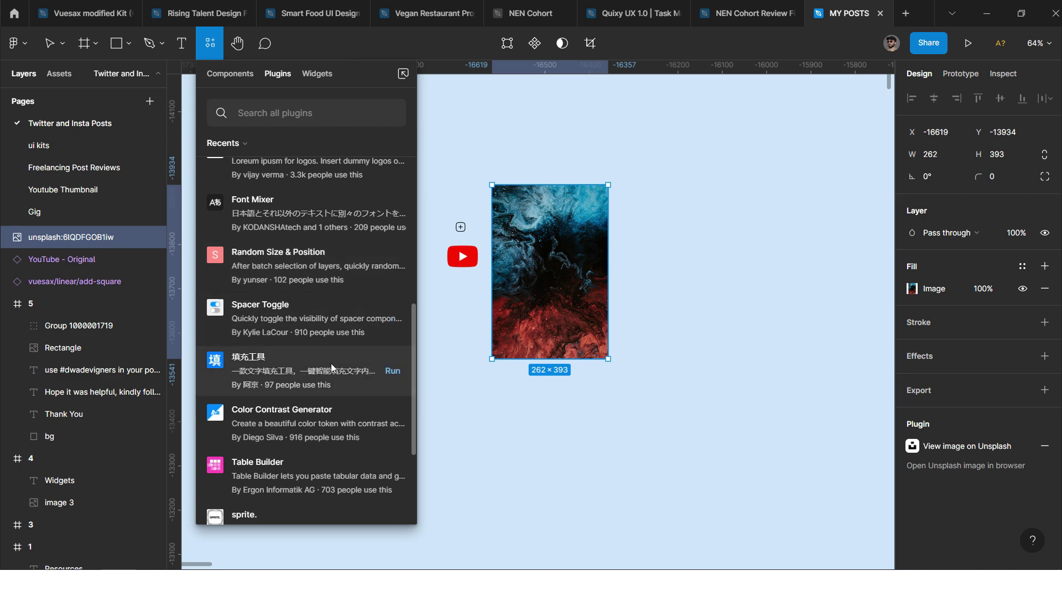
{"action": "left_click", "coordinate": [14, 13]}
{"action": "left_click", "coordinate": [37, 48]}
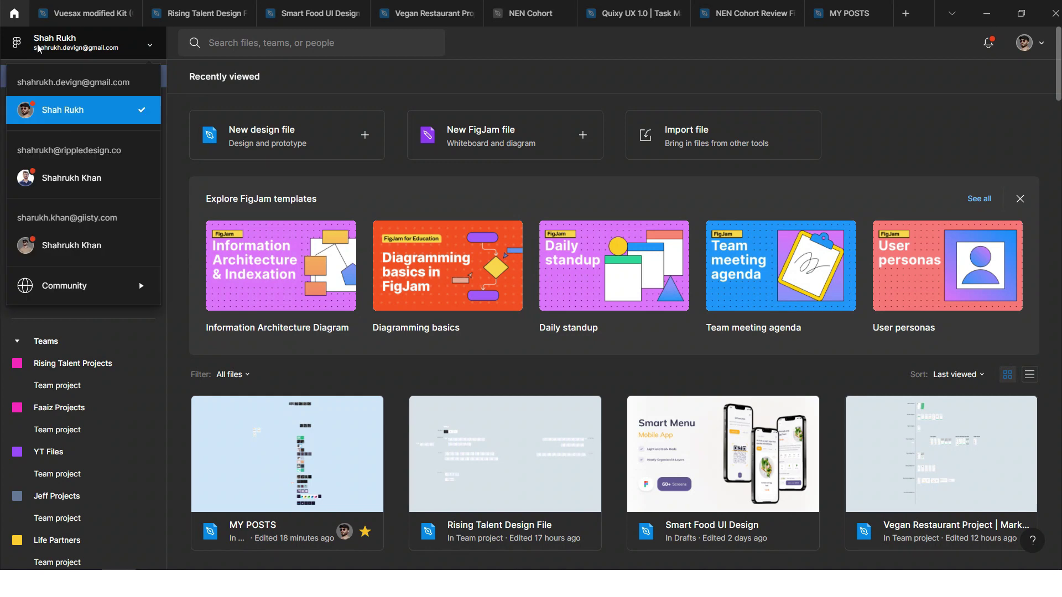
Visit the Community page and its search box, then return to the MY POSTS file
{"action": "mouse_move", "coordinate": [81, 277]}
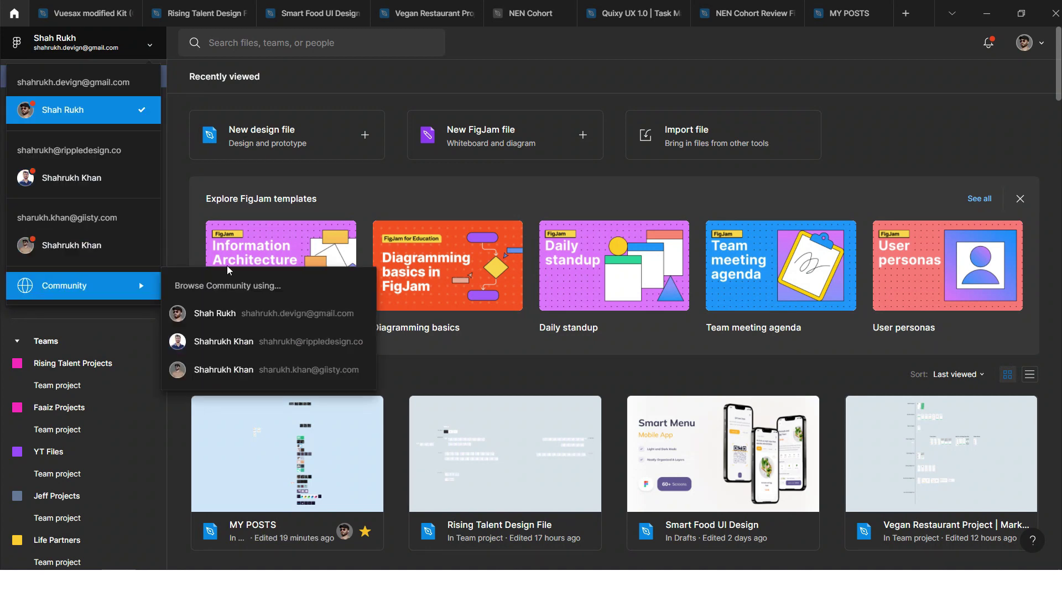
{"action": "left_click", "coordinate": [397, 168]}
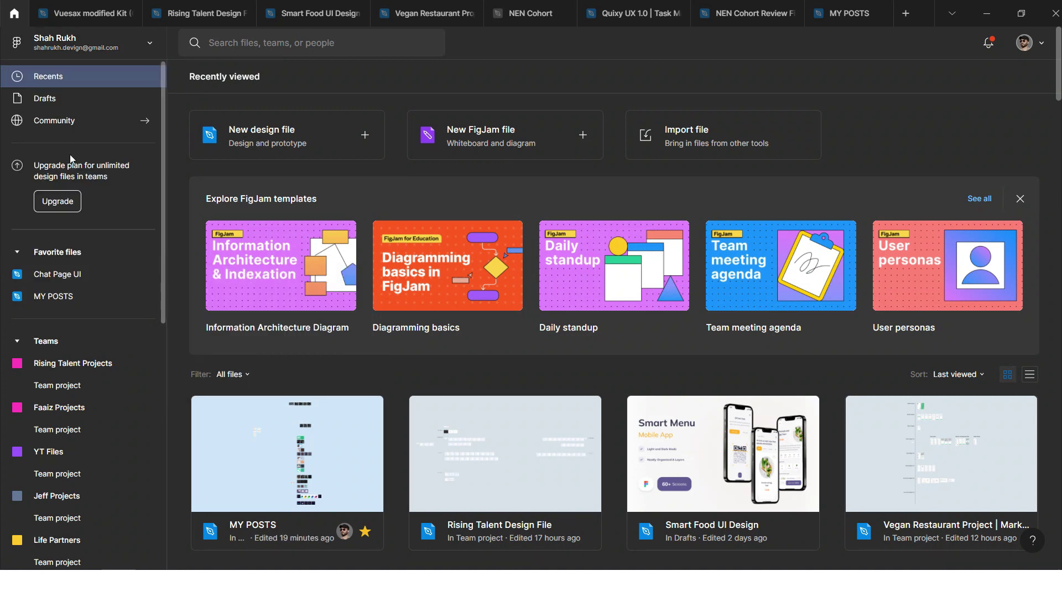
{"action": "left_click", "coordinate": [66, 118]}
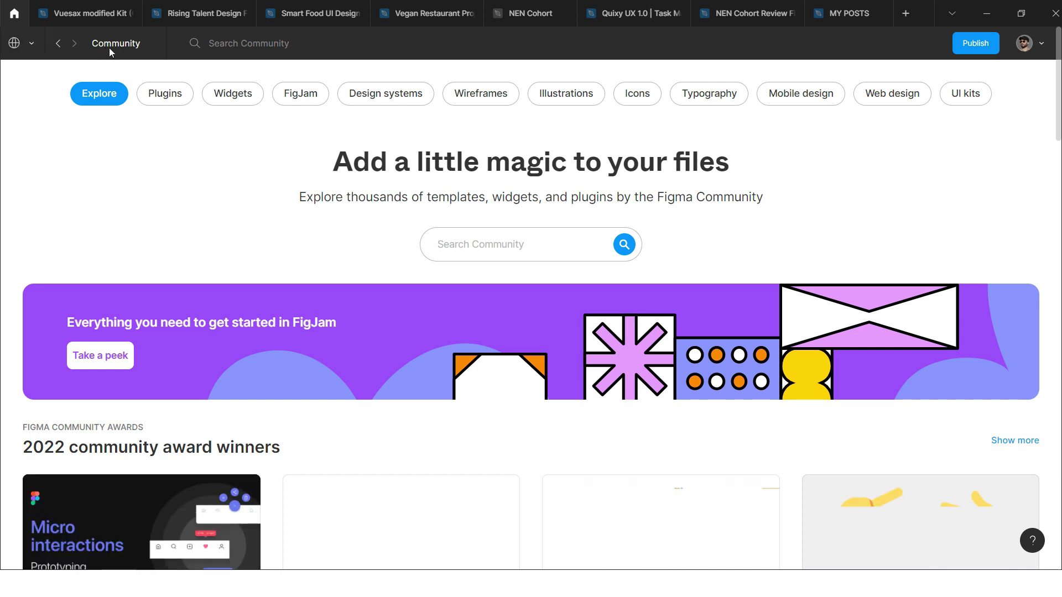
{"action": "left_click", "coordinate": [483, 241]}
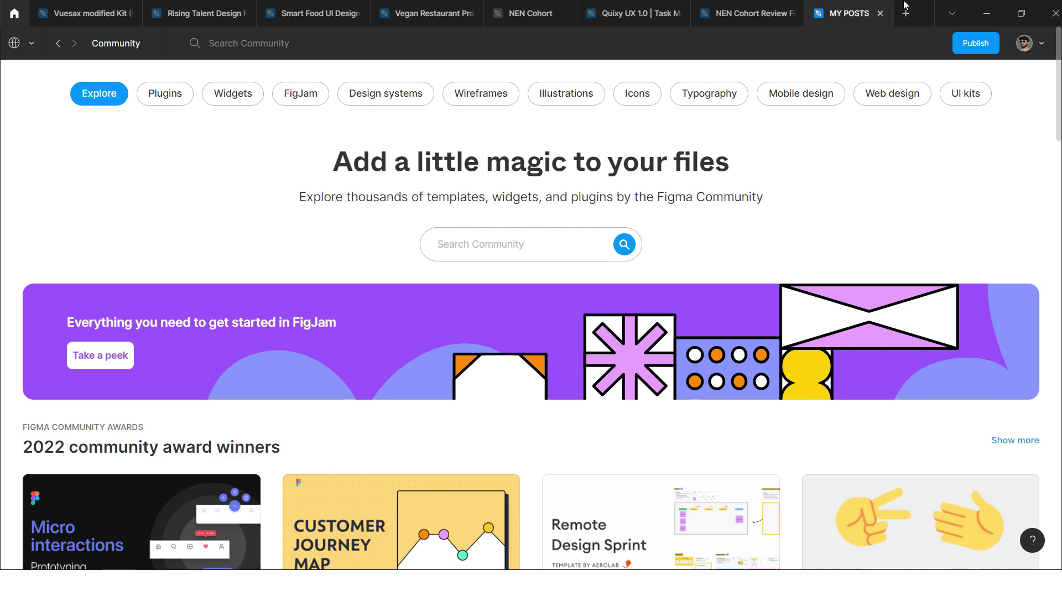
{"action": "left_click", "coordinate": [839, 15]}
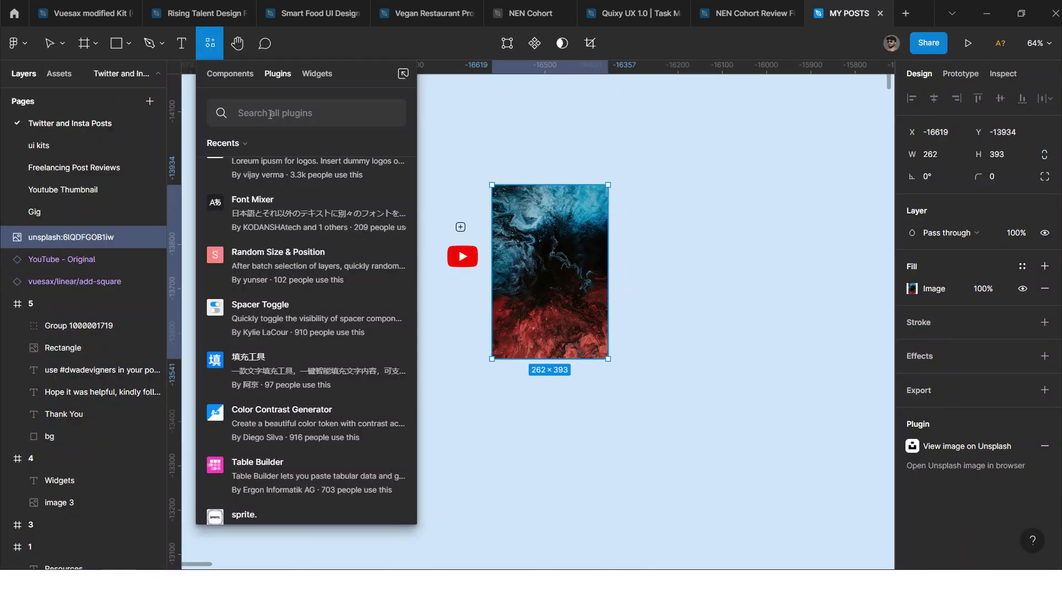
Scroll the Plugins list, check the empty Widgets list, then go to Community explore
{"action": "scroll", "coordinate": [284, 183], "scroll_direction": "up", "scroll_amount": 5}
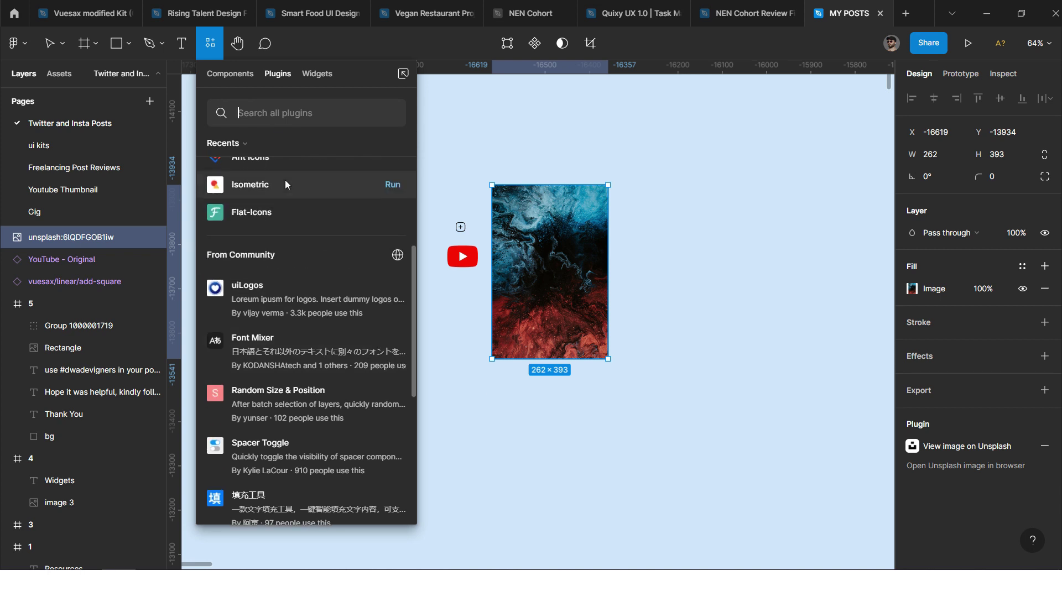
{"action": "scroll", "coordinate": [281, 178], "scroll_direction": "up", "scroll_amount": 2}
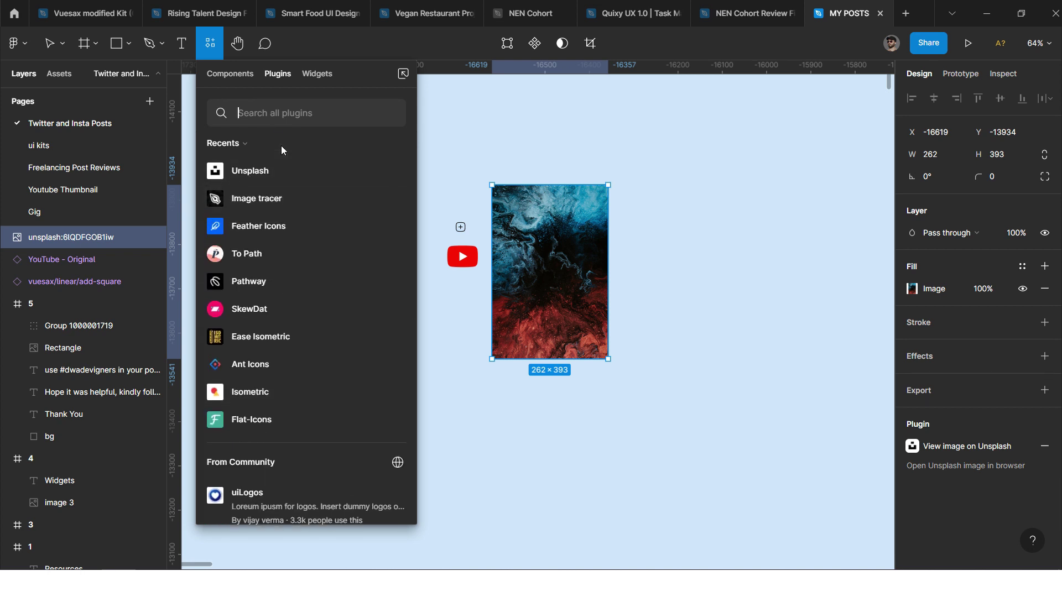
{"action": "left_click", "coordinate": [320, 73]}
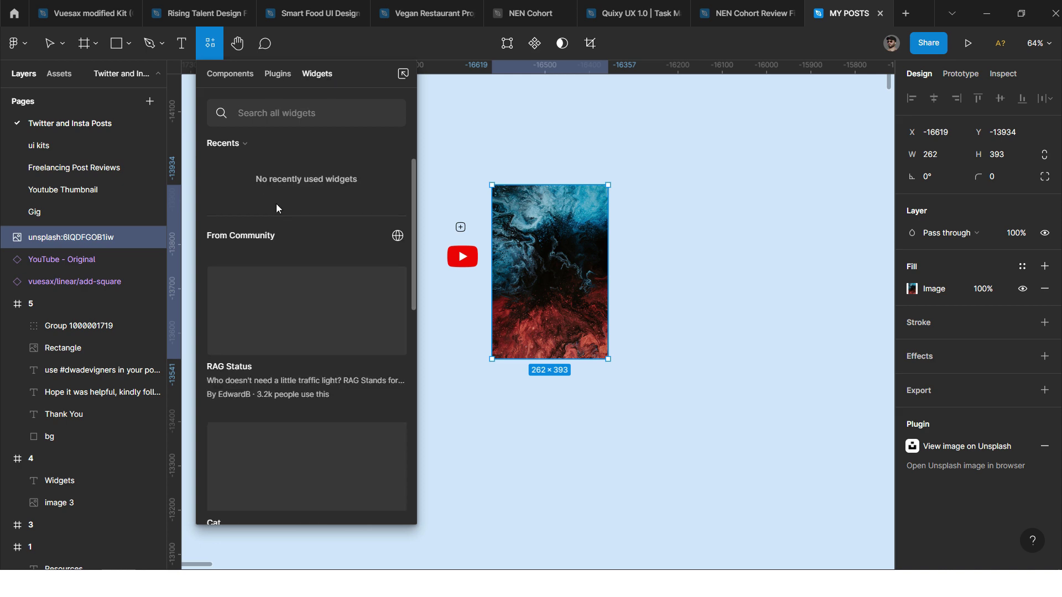
{"action": "left_click", "coordinate": [14, 13]}
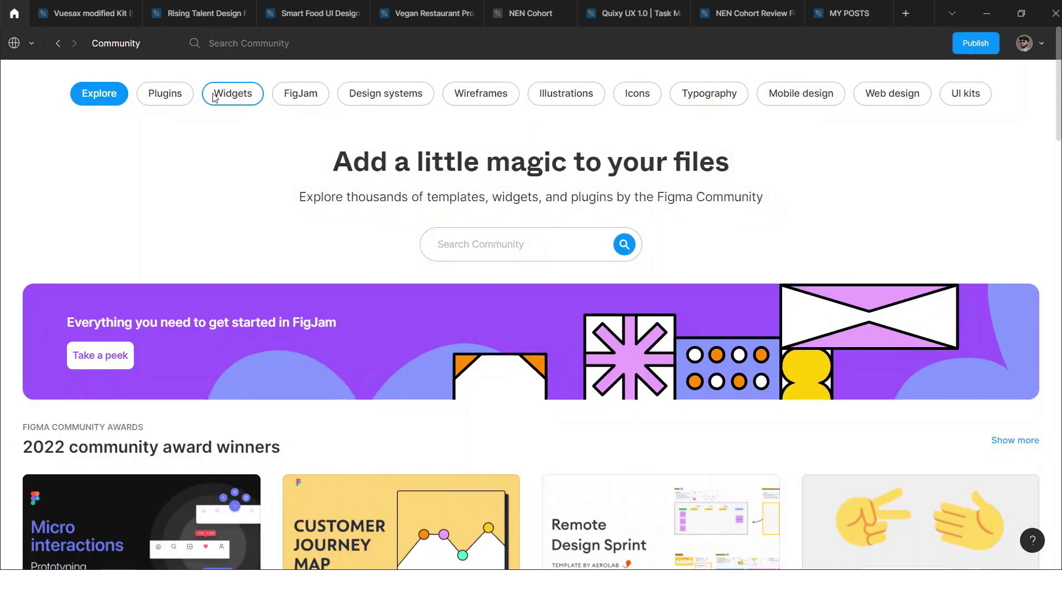
Scroll through the Community's Trending widgets, then go back to the MY POSTS canvas with nothing selected
{"action": "left_click", "coordinate": [218, 91]}
{"action": "scroll", "coordinate": [226, 234], "scroll_direction": "down", "scroll_amount": 3}
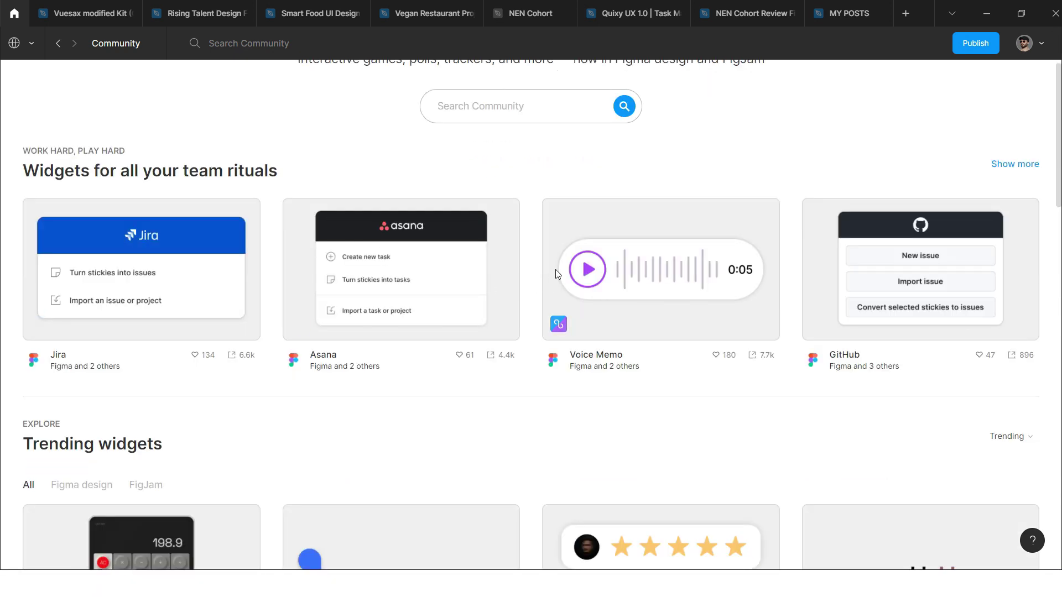
{"action": "scroll", "coordinate": [827, 275], "scroll_direction": "down", "scroll_amount": 5}
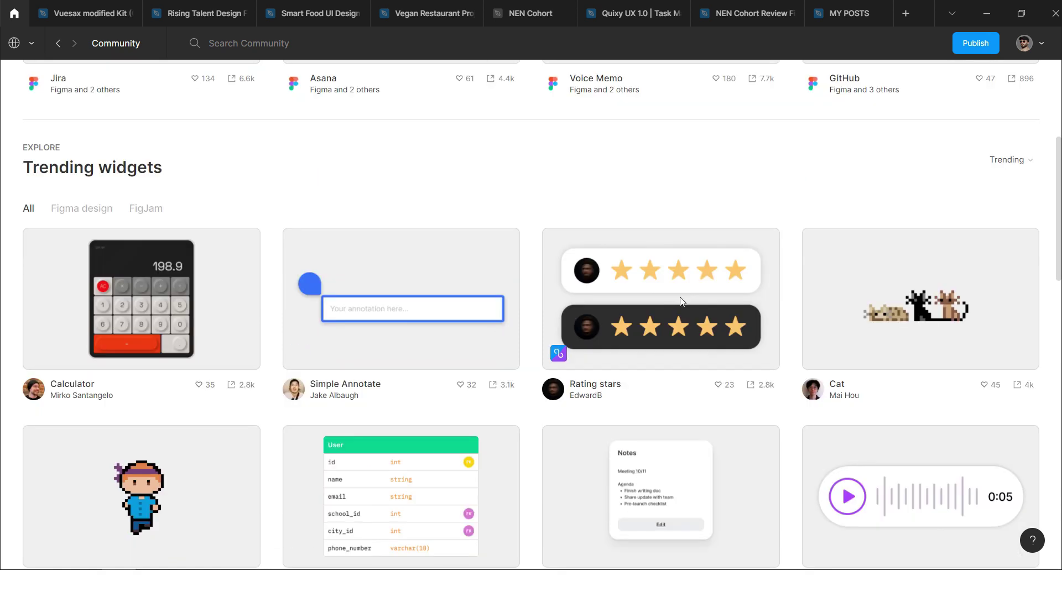
{"action": "scroll", "coordinate": [680, 301], "scroll_direction": "down", "scroll_amount": 3}
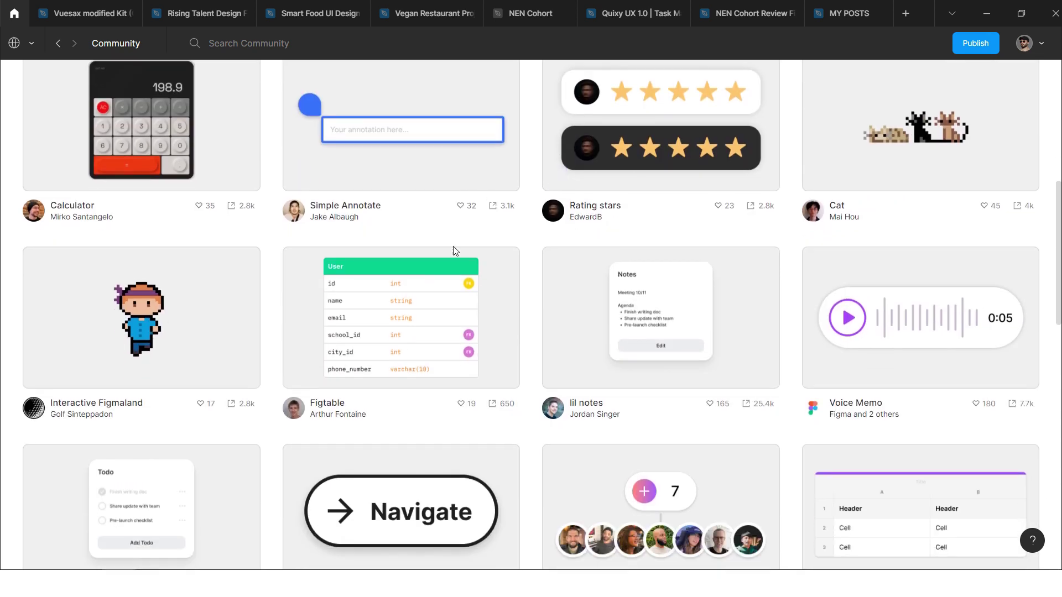
{"action": "scroll", "coordinate": [410, 230], "scroll_direction": "up", "scroll_amount": 3}
{"action": "scroll", "coordinate": [549, 278], "scroll_direction": "down", "scroll_amount": 3}
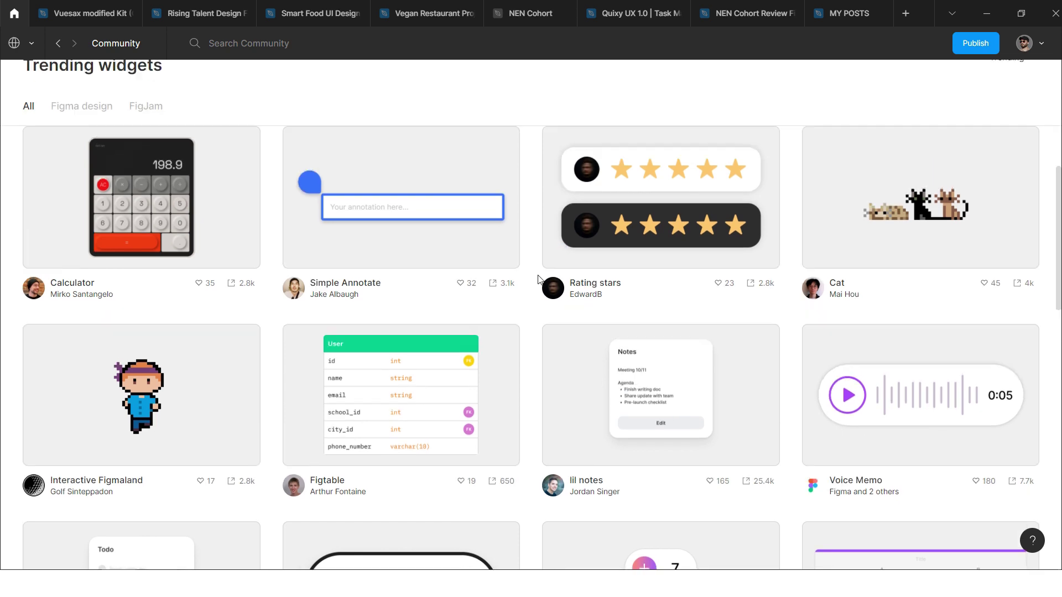
{"action": "scroll", "coordinate": [628, 226], "scroll_direction": "up", "scroll_amount": 3}
{"action": "scroll", "coordinate": [628, 227], "scroll_direction": "down", "scroll_amount": 1}
{"action": "scroll", "coordinate": [628, 226], "scroll_direction": "down", "scroll_amount": 4}
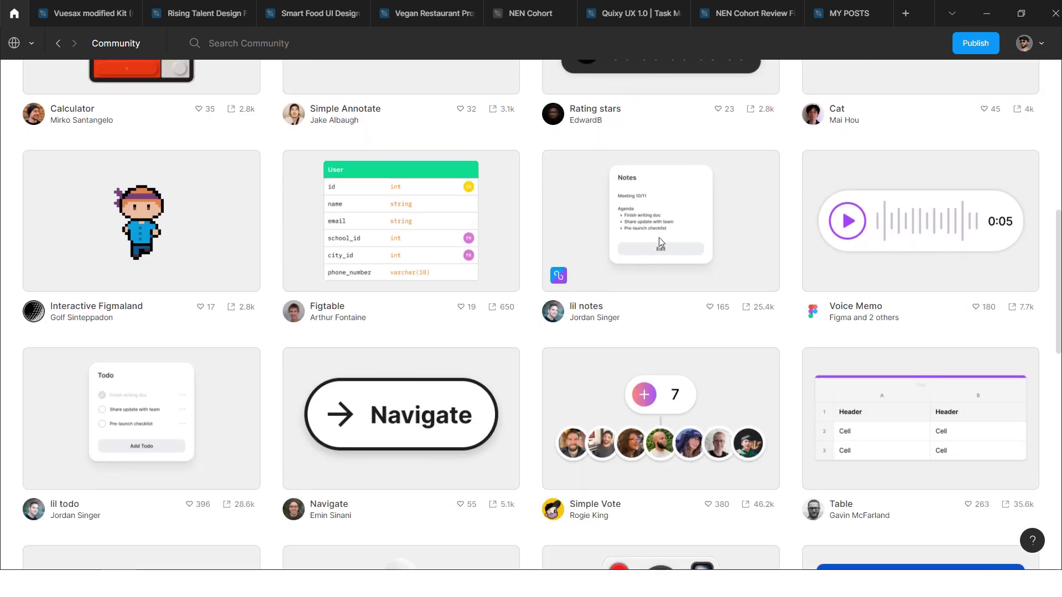
{"action": "scroll", "coordinate": [405, 404], "scroll_direction": "down", "scroll_amount": 2}
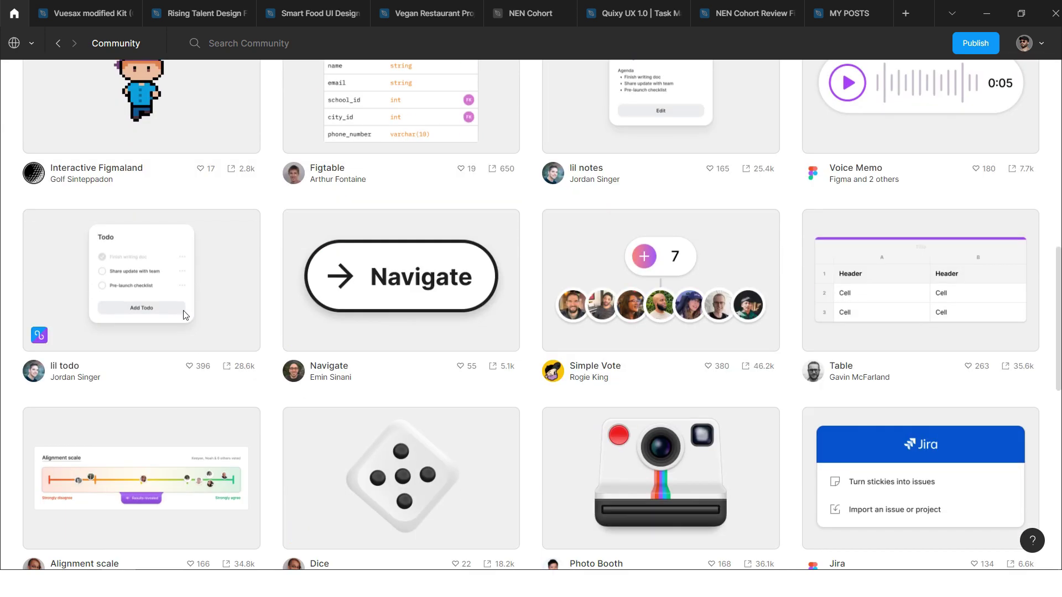
{"action": "scroll", "coordinate": [188, 324], "scroll_direction": "down", "scroll_amount": 3}
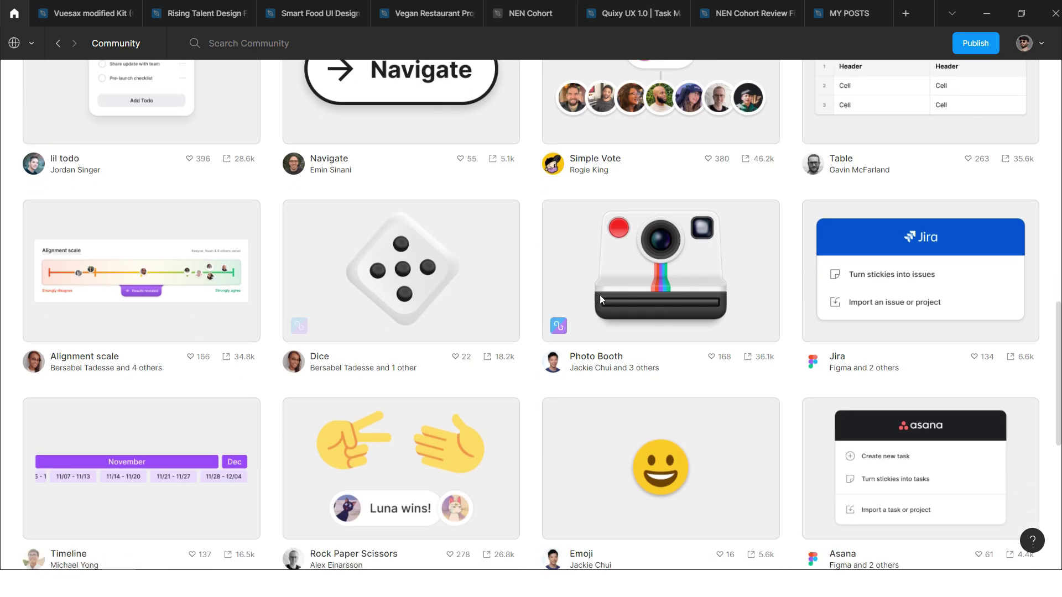
{"action": "scroll", "coordinate": [766, 303], "scroll_direction": "down", "scroll_amount": 1}
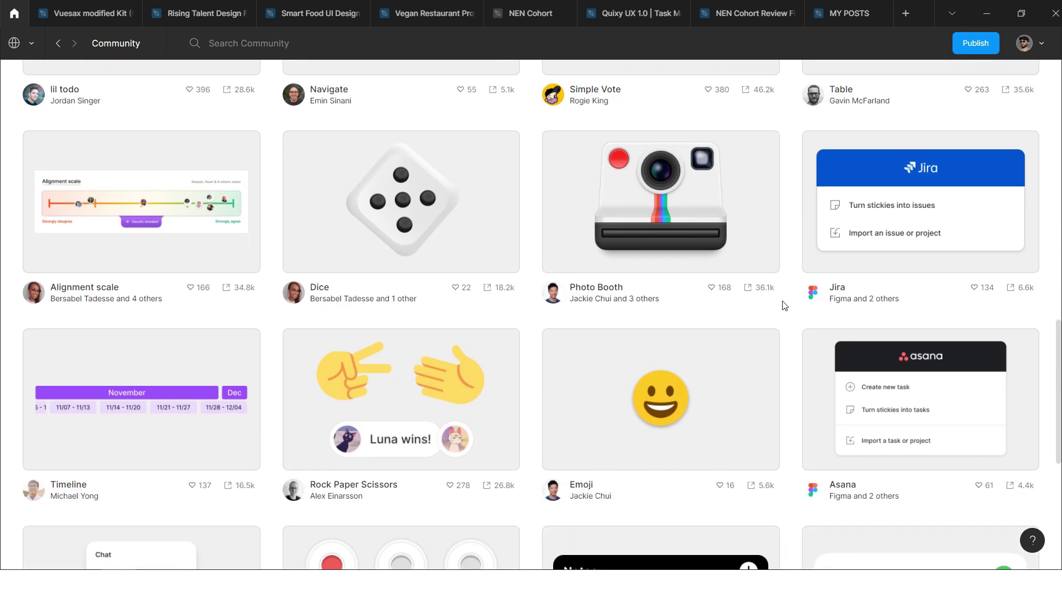
{"action": "scroll", "coordinate": [764, 310], "scroll_direction": "up", "scroll_amount": 2}
{"action": "scroll", "coordinate": [758, 310], "scroll_direction": "up", "scroll_amount": 5}
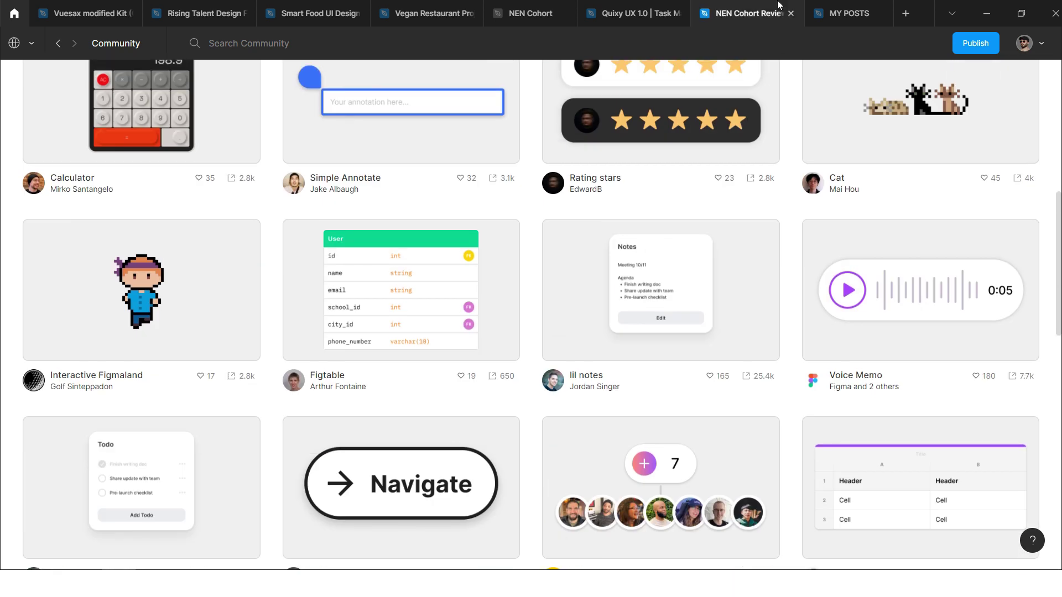
{"action": "left_click", "coordinate": [840, 6]}
{"action": "left_click", "coordinate": [475, 143]}
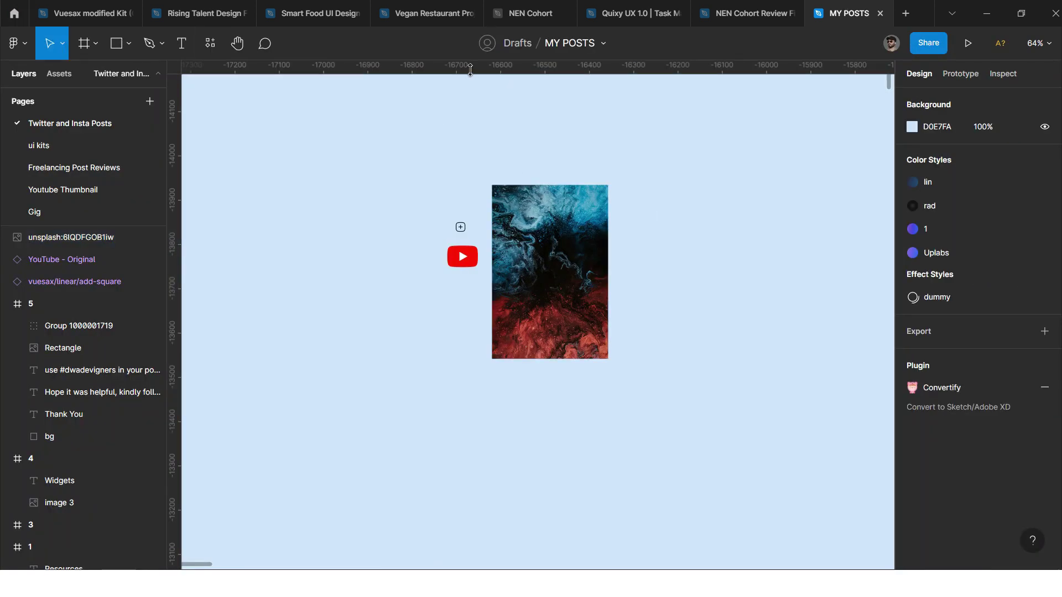
Drag the lil chat widget from Recent widgets onto the canvas as a 384×247 chat box
{"action": "left_click", "coordinate": [209, 42]}
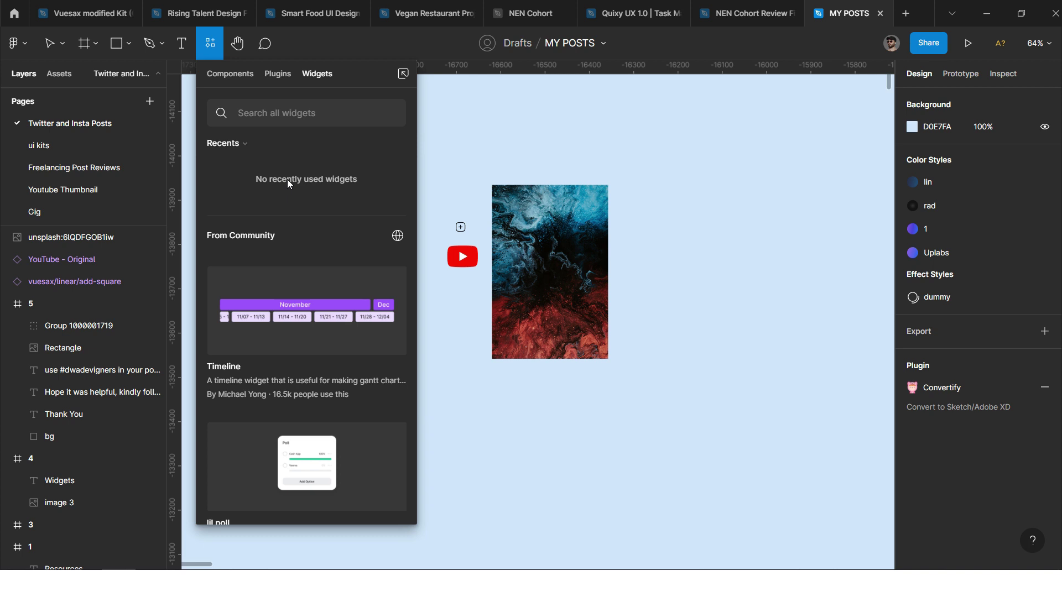
{"action": "left_click", "coordinate": [244, 144]}
{"action": "left_click", "coordinate": [249, 160]}
{"action": "left_click", "coordinate": [251, 144]}
{"action": "left_click", "coordinate": [254, 129]}
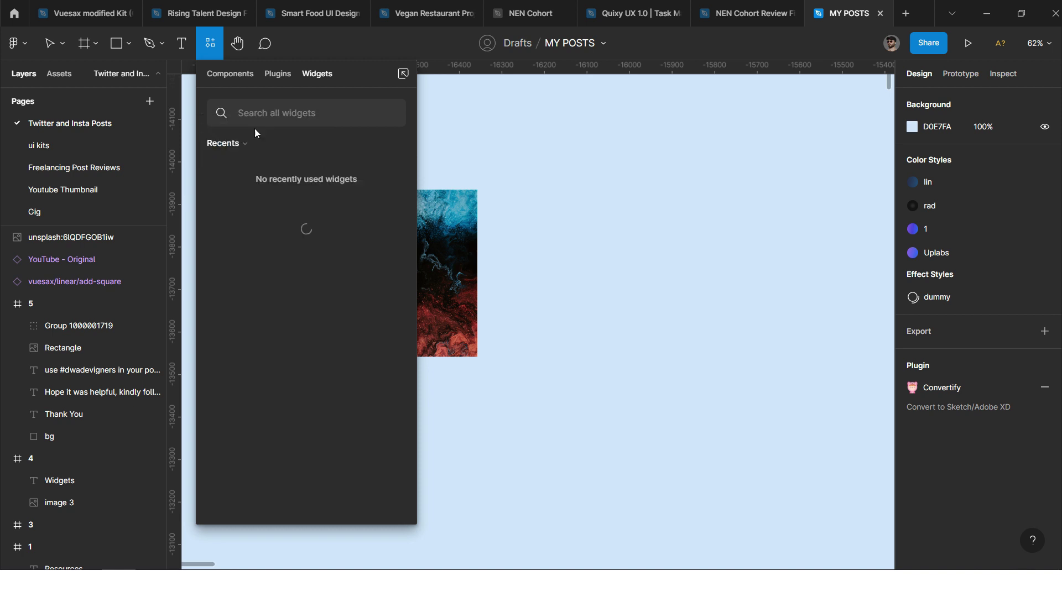
{"action": "scroll", "coordinate": [287, 290], "scroll_direction": "down", "scroll_amount": 2}
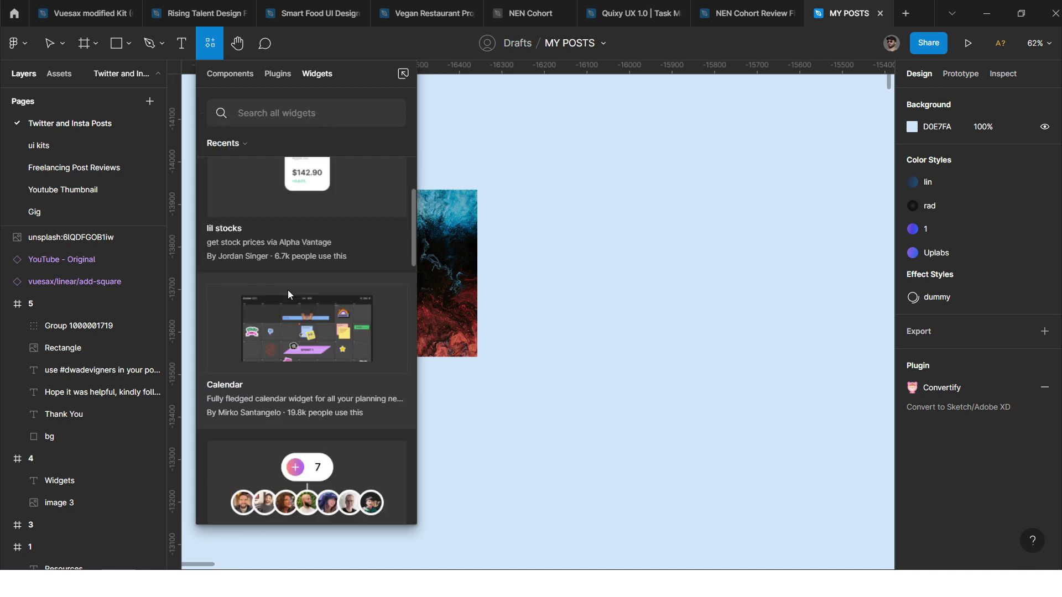
{"action": "scroll", "coordinate": [288, 291], "scroll_direction": "down", "scroll_amount": 3}
{"action": "scroll", "coordinate": [288, 294], "scroll_direction": "down", "scroll_amount": 3}
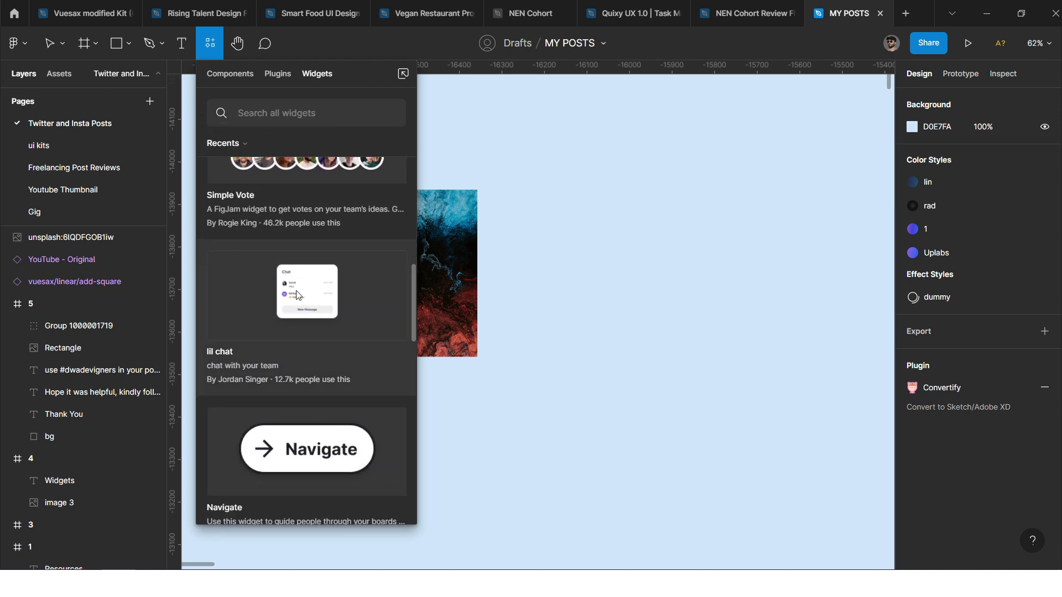
{"action": "left_click_drag", "start_coordinate": [297, 295], "coordinate": [674, 272]}
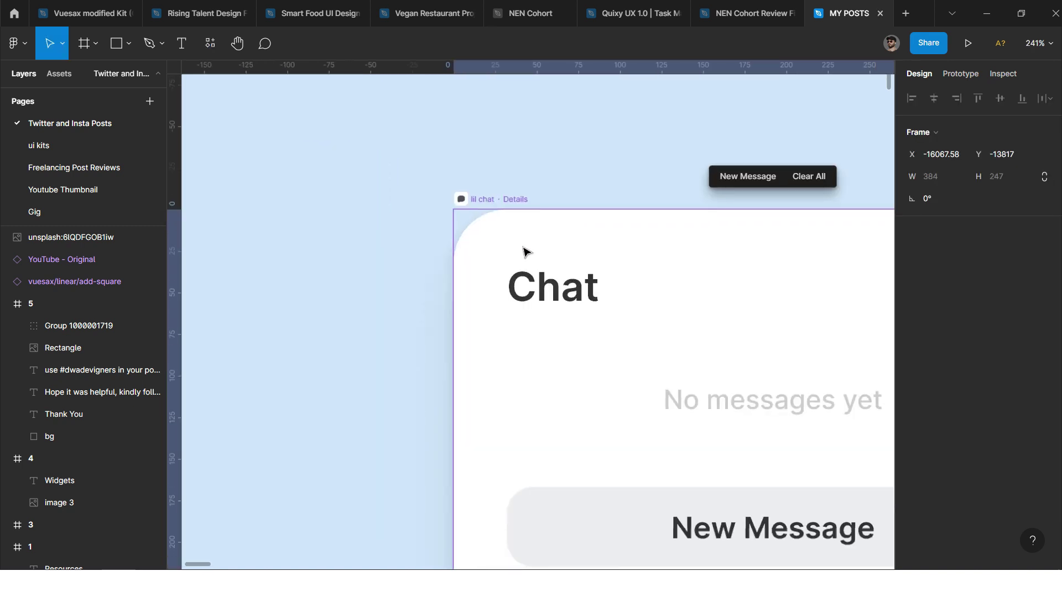
{"action": "scroll", "coordinate": [492, 276], "scroll_direction": "down", "scroll_amount": 2}
{"action": "scroll", "coordinate": [492, 276], "scroll_direction": "right", "scroll_amount": 2}
{"action": "scroll", "coordinate": [490, 254], "scroll_direction": "up", "scroll_amount": 3}
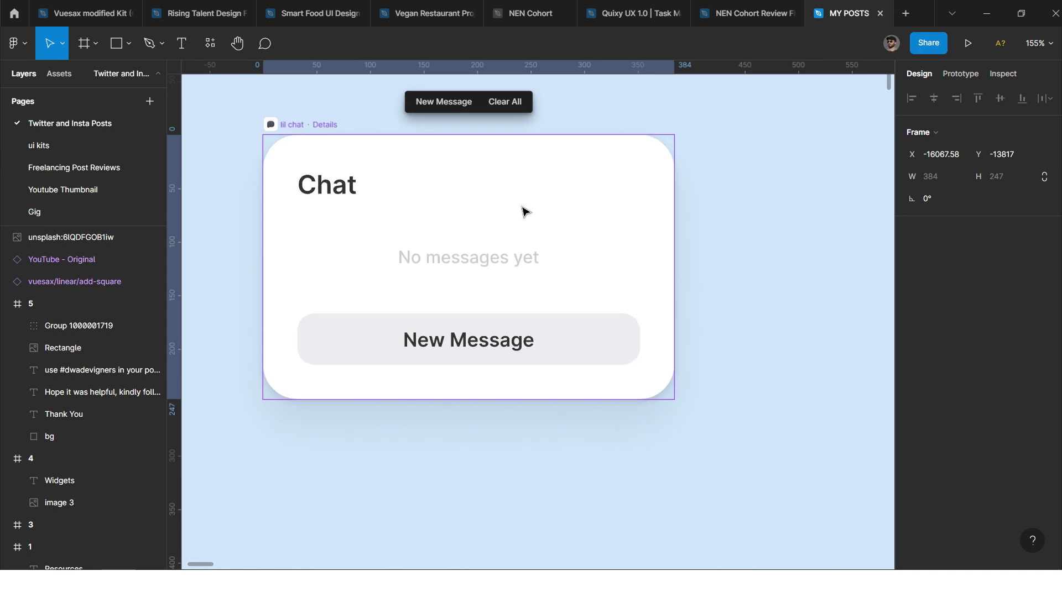